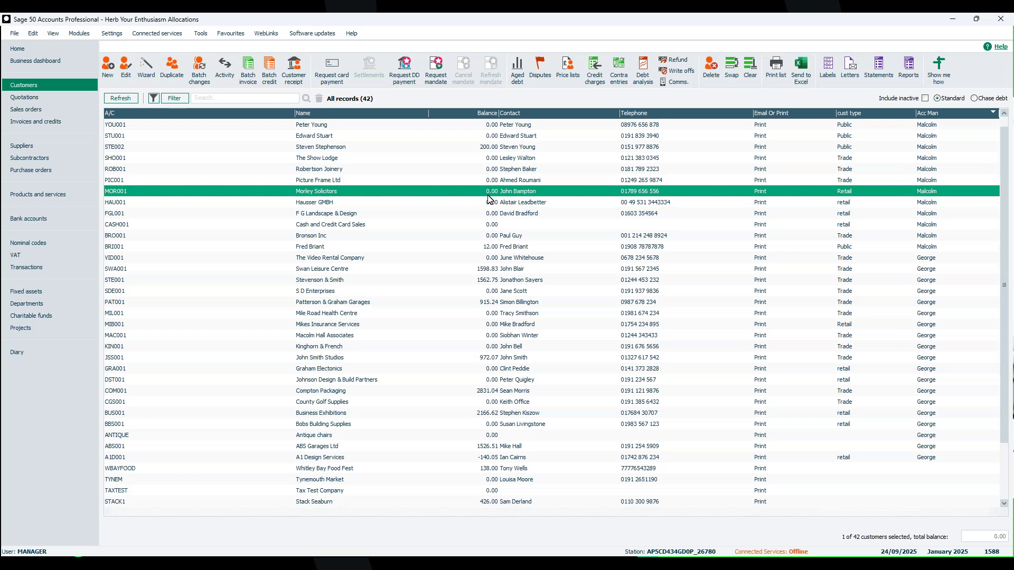
Preview the Aged Debtors Analysis (Detailed) report for Morley Solicitors, examine its enlarged transaction lines, and close the reports.
{"action": "left_click", "coordinate": [908, 77]}
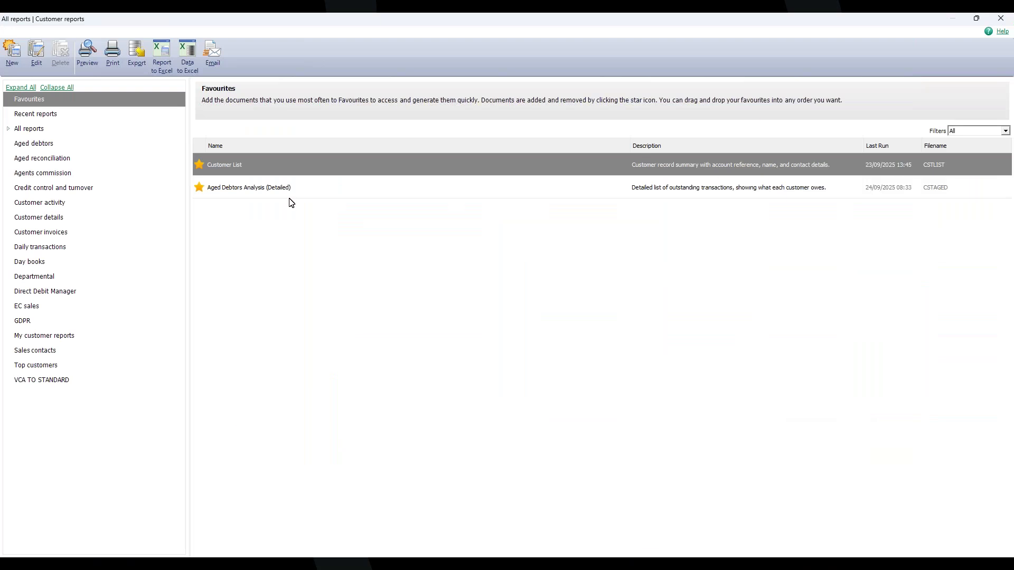
{"action": "left_click", "coordinate": [305, 193]}
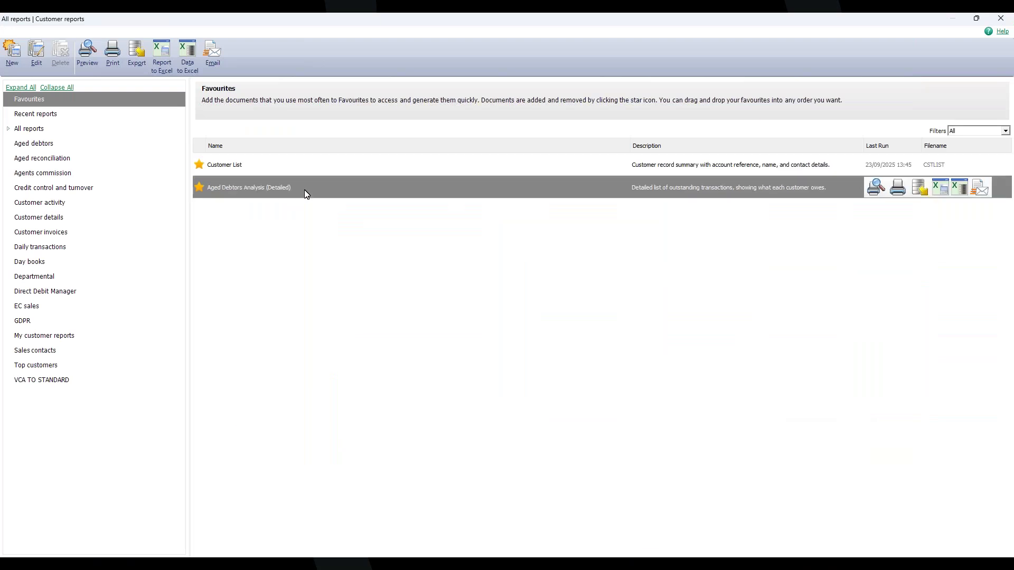
{"action": "left_click", "coordinate": [874, 188]}
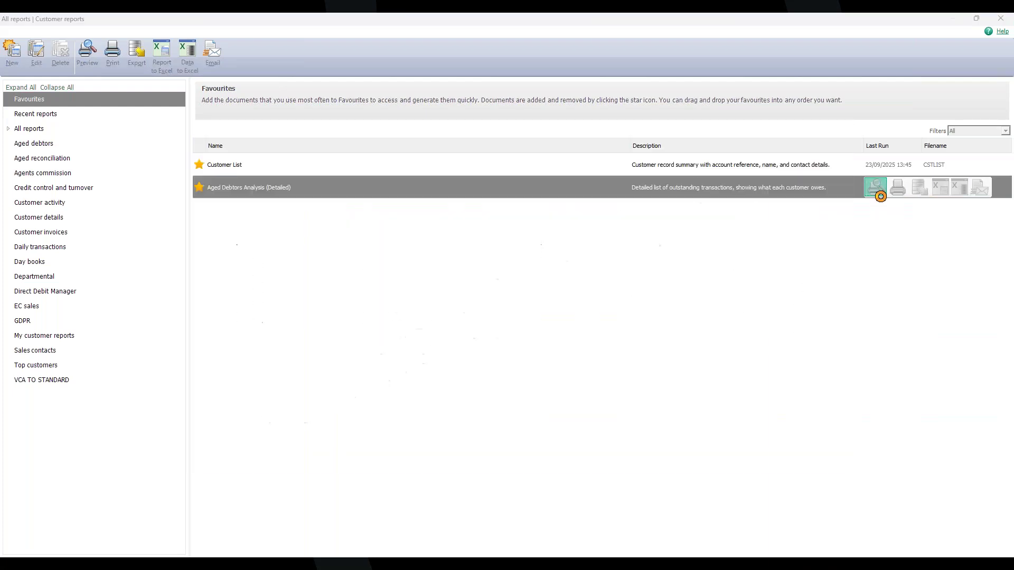
{"action": "left_click", "coordinate": [596, 348]}
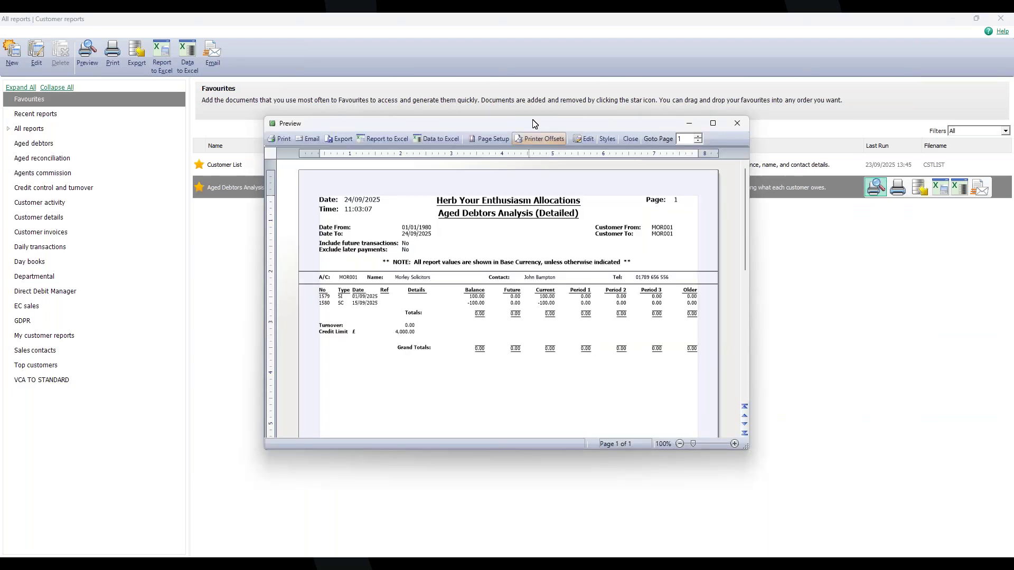
{"action": "double_click", "coordinate": [532, 124]}
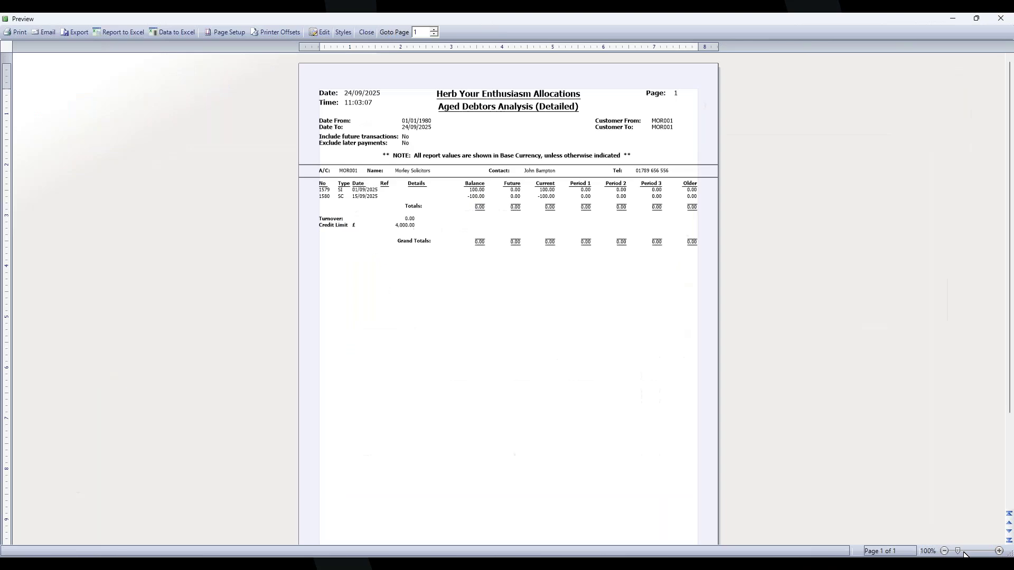
{"action": "left_click_drag", "start_coordinate": [958, 551], "coordinate": [969, 552]}
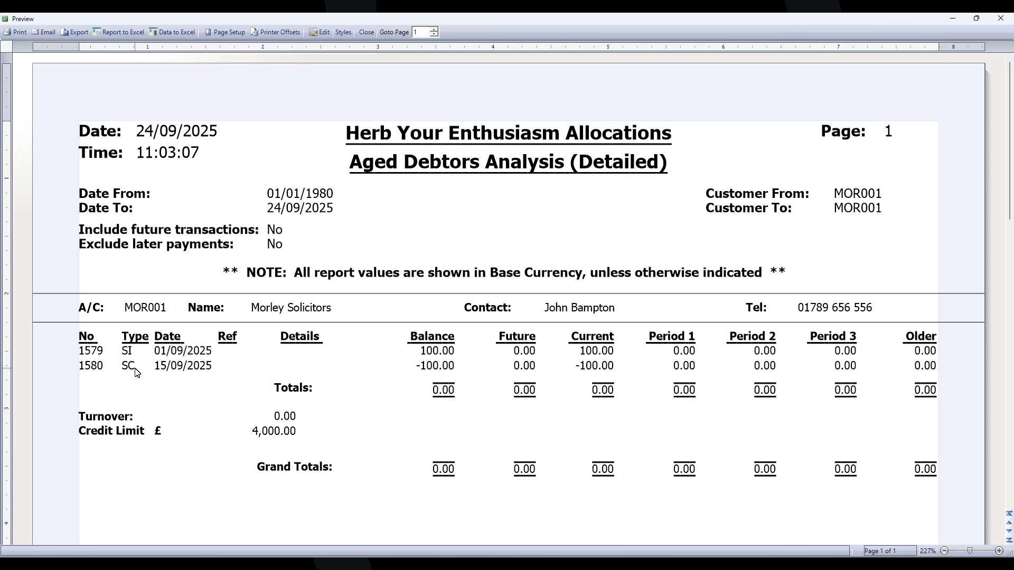
{"action": "left_click", "coordinate": [1002, 19]}
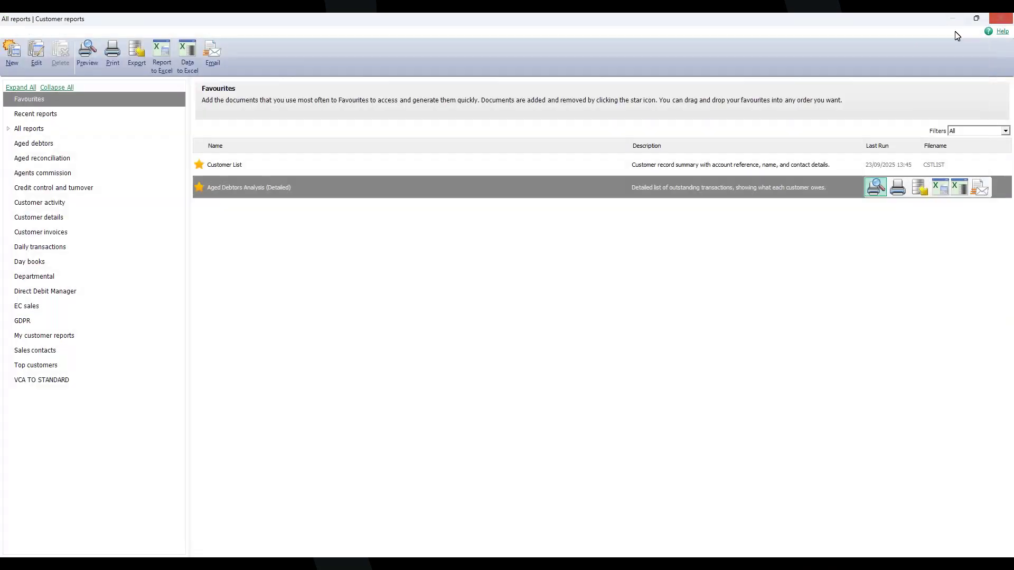
{"action": "left_click", "coordinate": [1002, 19]}
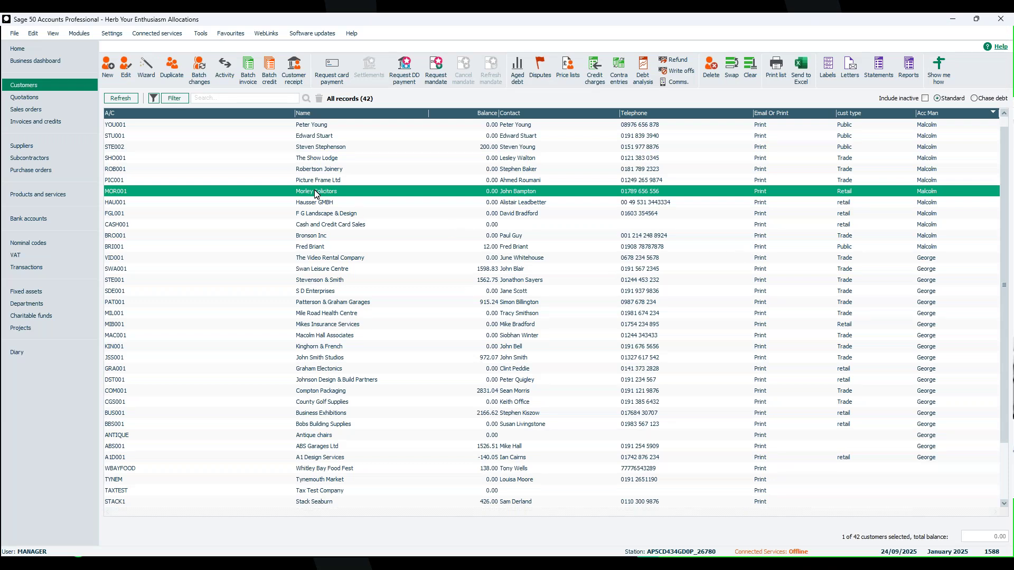
Examine the outstanding amounts on Morley Solicitors' September 2025 sales invoice and sales credit in the customer activity.
{"action": "left_click", "coordinate": [229, 76]}
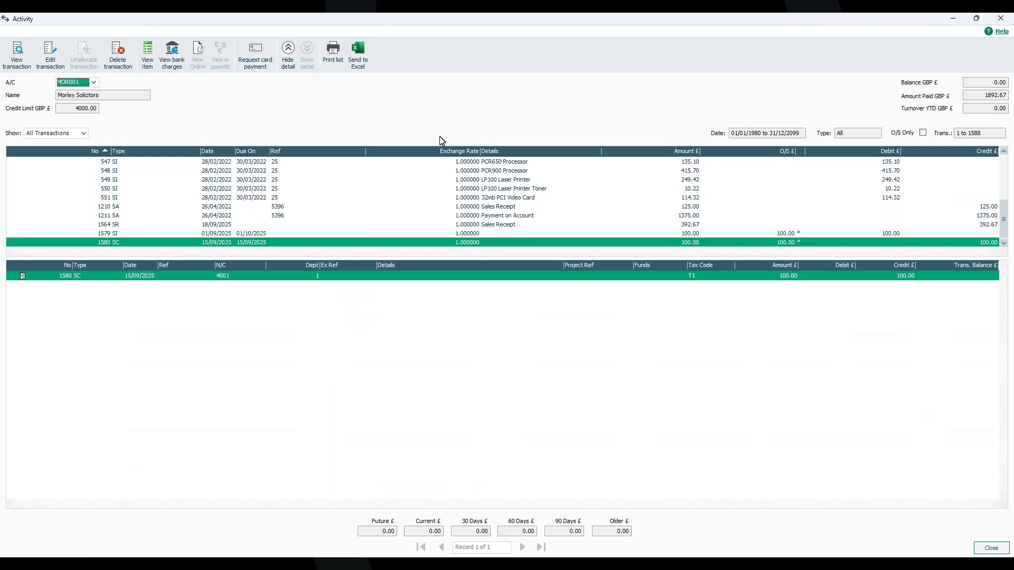
{"action": "left_click", "coordinate": [125, 233]}
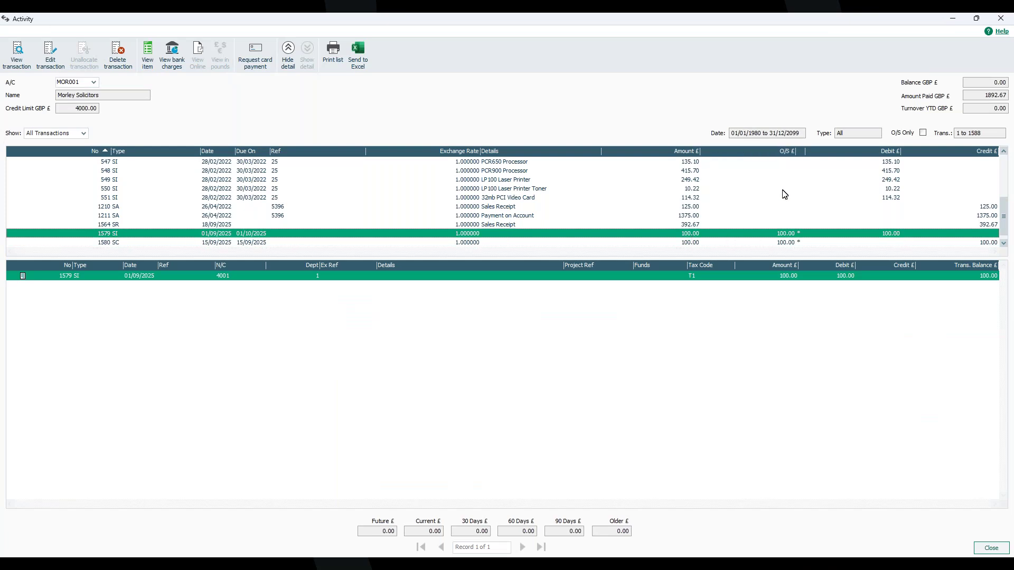
{"action": "left_click", "coordinate": [795, 244]}
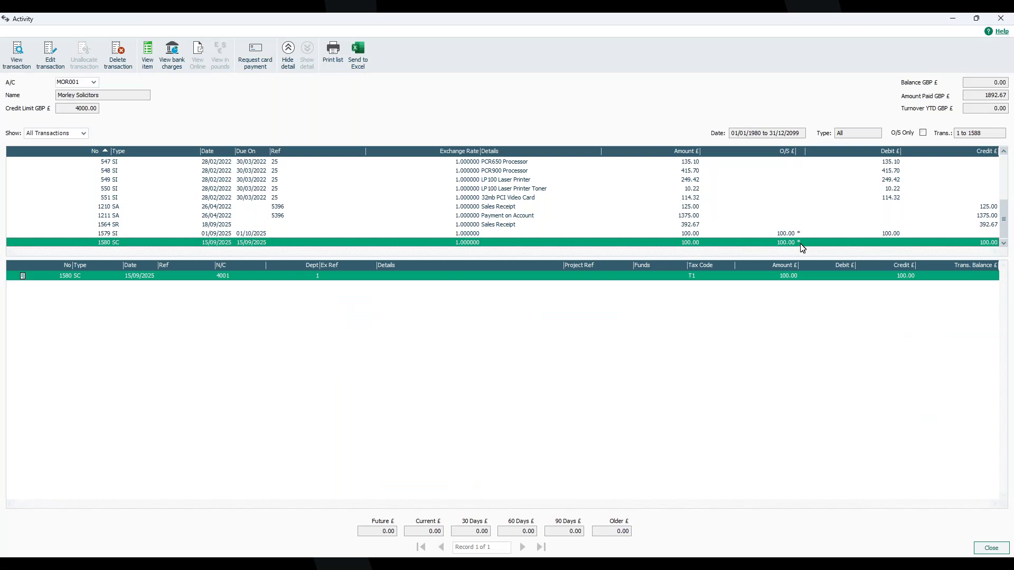
{"action": "left_click", "coordinate": [1000, 20]}
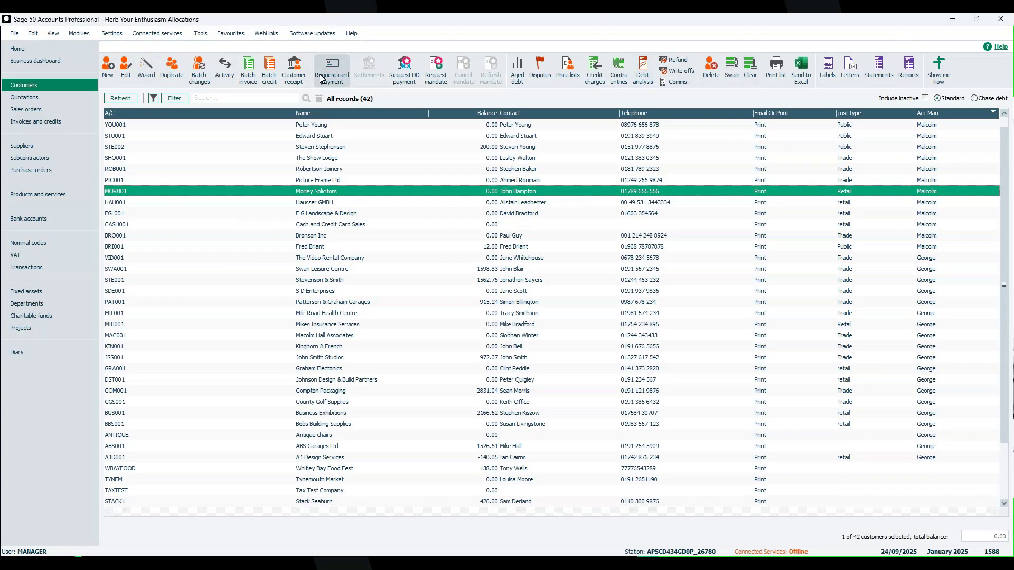
Start a customer receipt for Morley Solicitors and enter a receipt of 100 against the sales invoice dated 01/09/2025.
{"action": "left_click", "coordinate": [296, 77]}
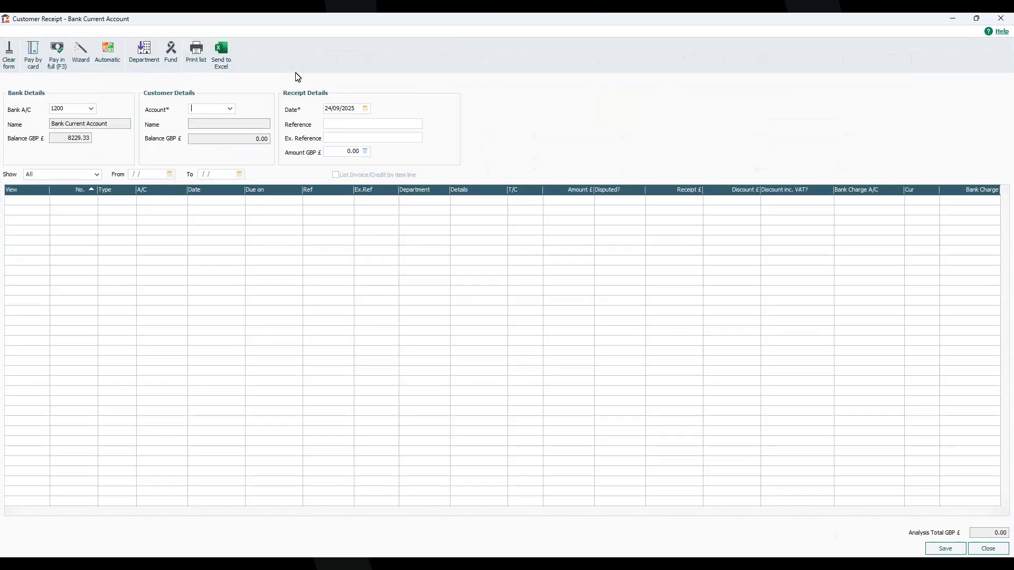
{"action": "left_click", "coordinate": [230, 109]}
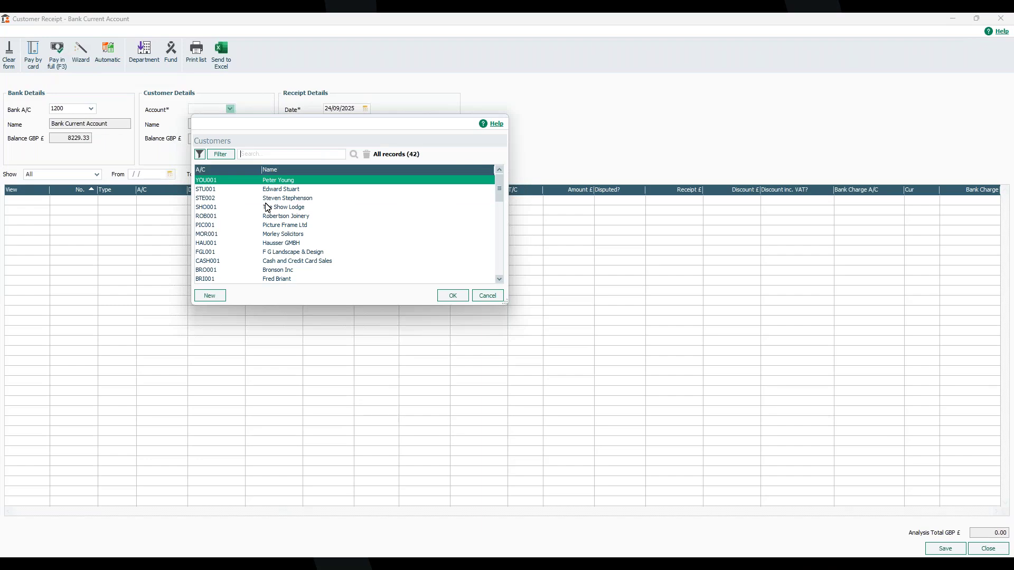
{"action": "left_click", "coordinate": [283, 235]}
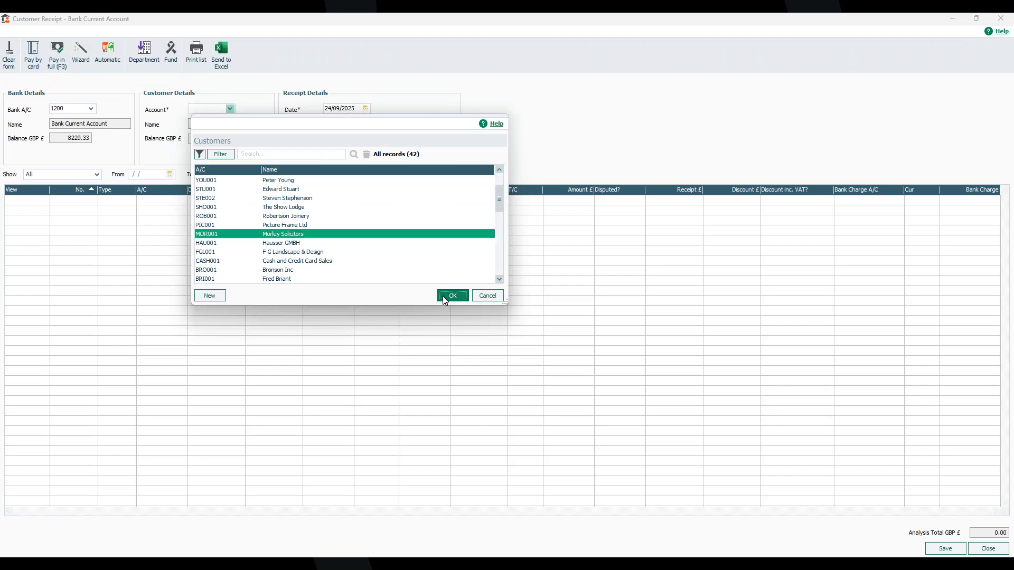
{"action": "left_click", "coordinate": [452, 295]}
{"action": "key", "text": "Tab"}
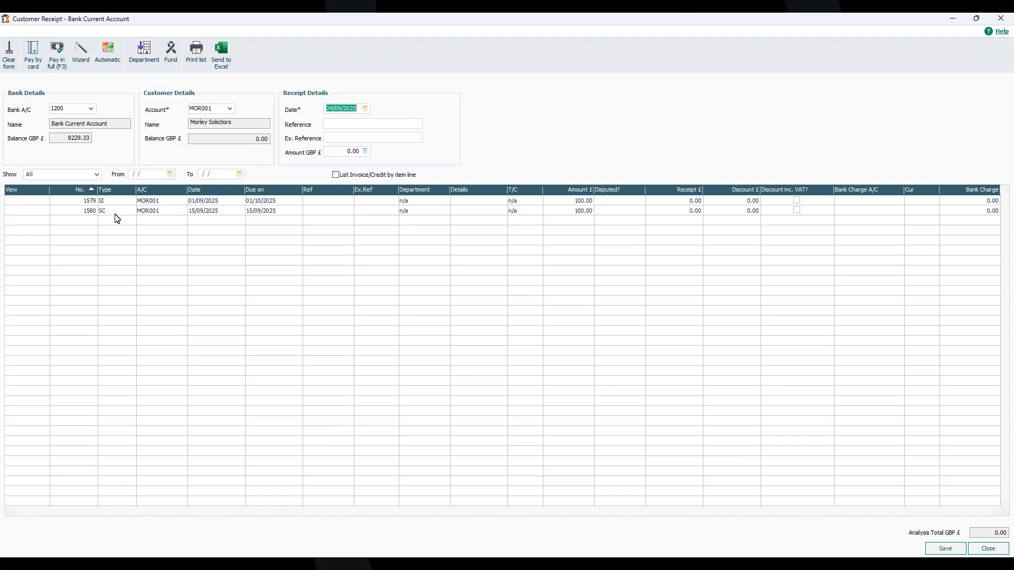
{"action": "left_click", "coordinate": [679, 201]}
{"action": "type", "text": "100"}
Enter a receipt amount of 100 for the sales credit dated 15/09/2025.
{"action": "left_click", "coordinate": [676, 210]}
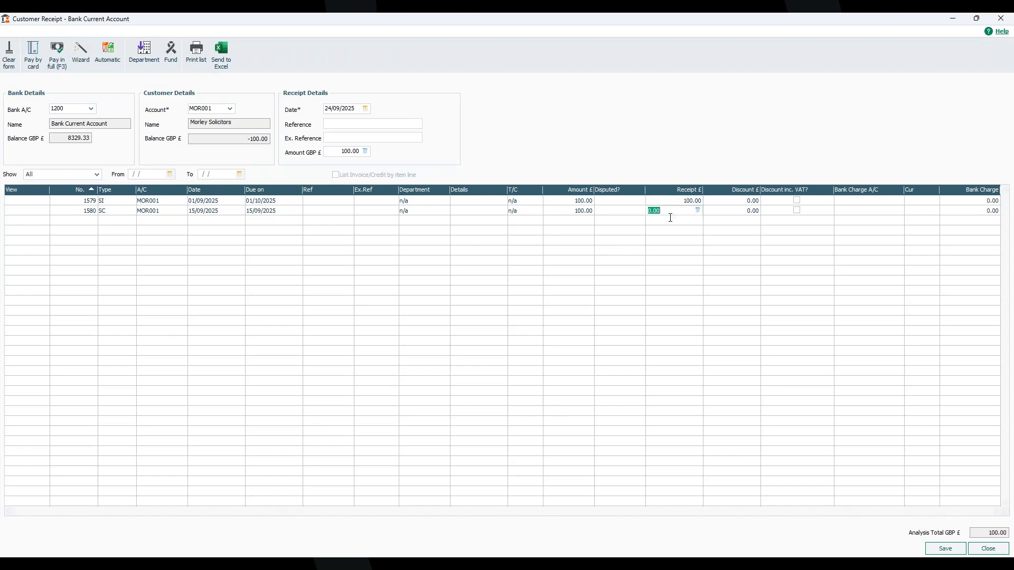
{"action": "left_click", "coordinate": [698, 210]}
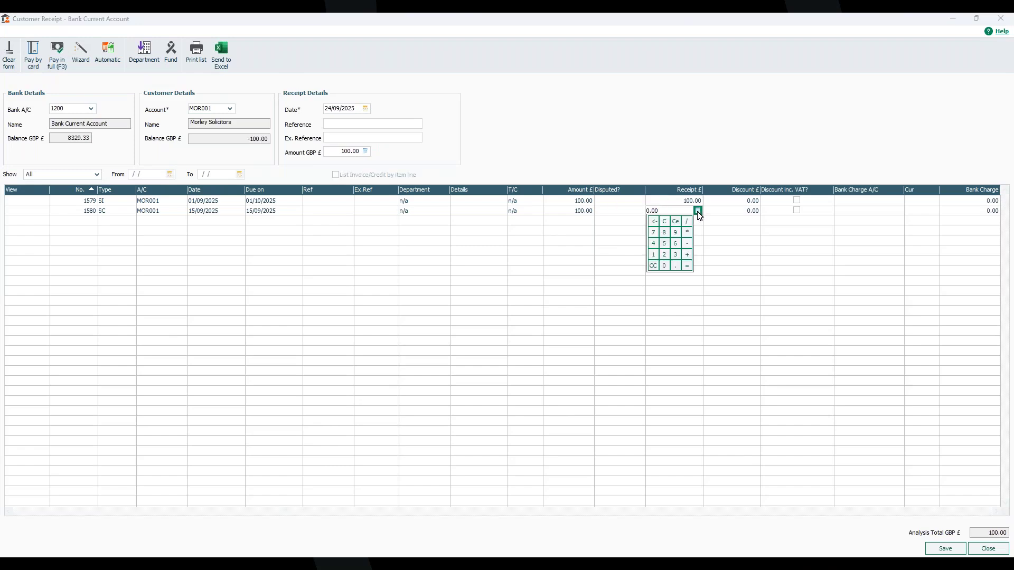
{"action": "left_click", "coordinate": [654, 257]}
{"action": "left_click", "coordinate": [664, 266]}
{"action": "left_click", "coordinate": [664, 265]}
{"action": "left_click", "coordinate": [666, 290]}
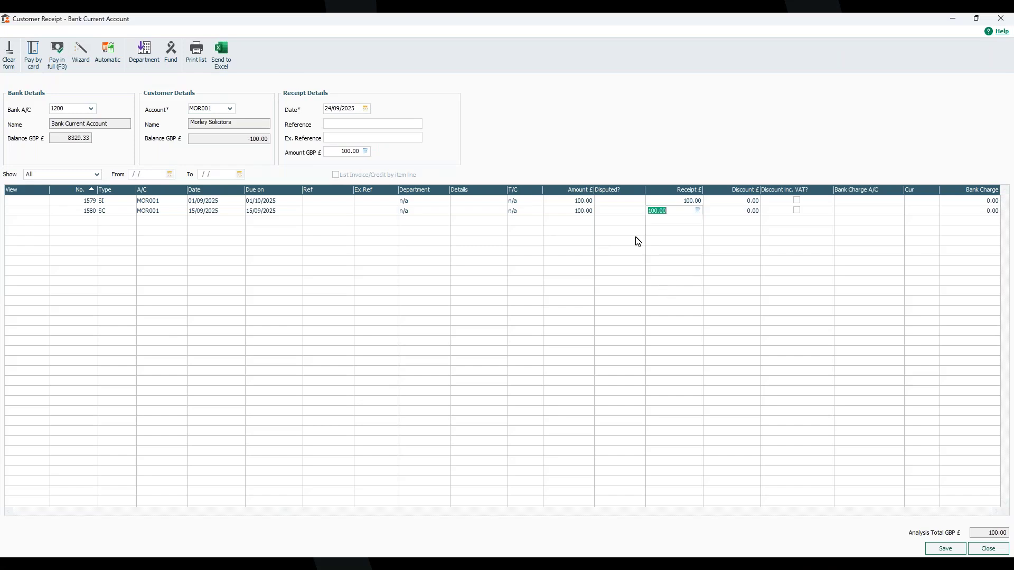
Reset the receipt amount on the sales credit line to 0.
{"action": "left_click", "coordinate": [58, 49]}
{"action": "left_click", "coordinate": [677, 210]}
{"action": "key", "text": "BackSpace"}
{"action": "key", "text": "BackSpace"}
{"action": "key", "text": "BackSpace"}
{"action": "key", "text": "BackSpace"}
{"action": "key", "text": "BackSpace"}
{"action": "key", "text": "BackSpace"}
{"action": "type", "text": "0"}
{"action": "key", "text": "Tab"}
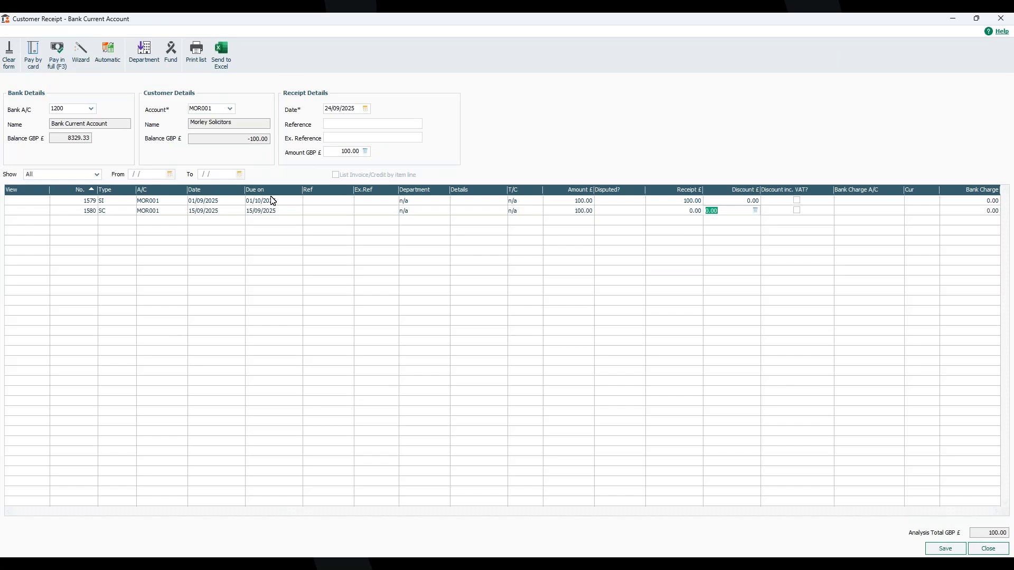
Set the sales credit's receipt amount to 100 and save the customer receipt.
{"action": "left_click", "coordinate": [685, 211]}
{"action": "type", "text": "100"}
{"action": "key", "text": "Tab"}
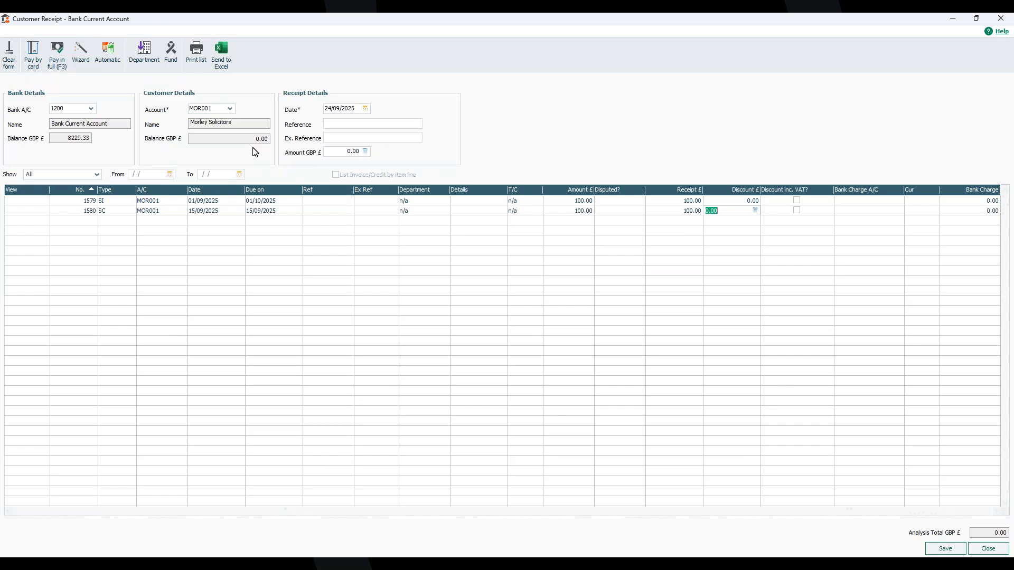
{"action": "left_click", "coordinate": [945, 550]}
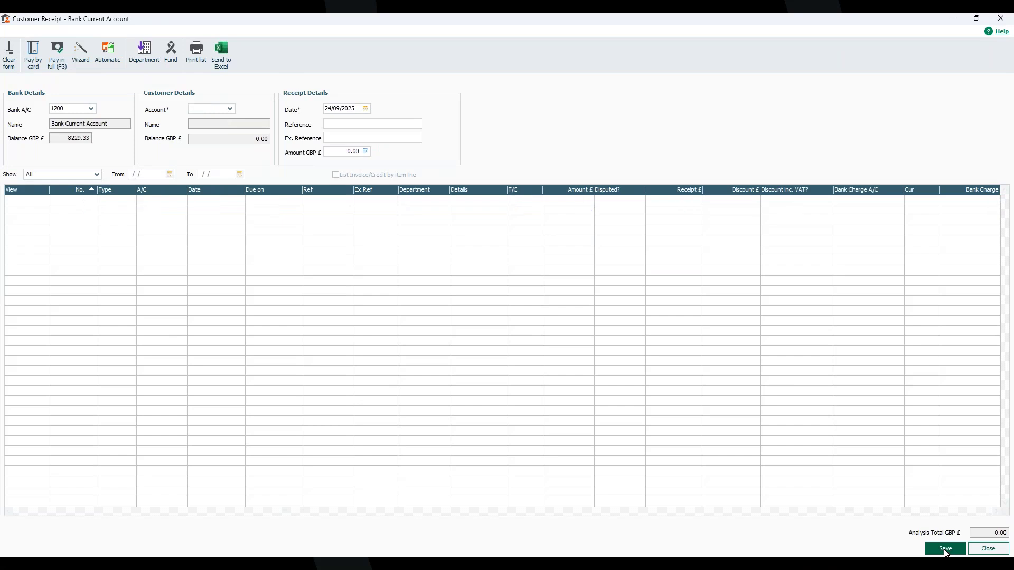
Check Morley Solicitors for remaining outstanding items in a new customer receipt and close it without saving.
{"action": "left_click", "coordinate": [230, 109]}
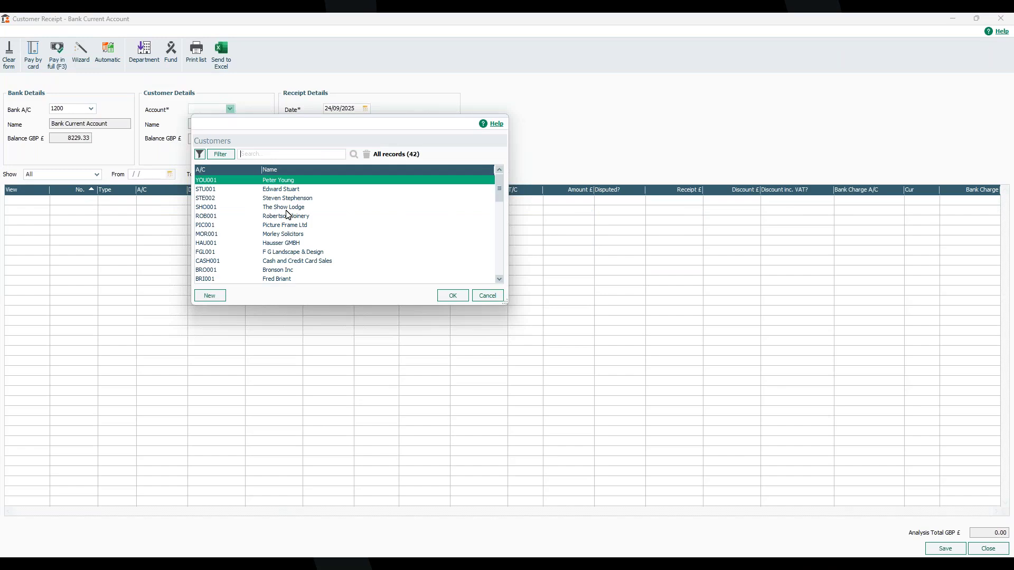
{"action": "left_click", "coordinate": [289, 234]}
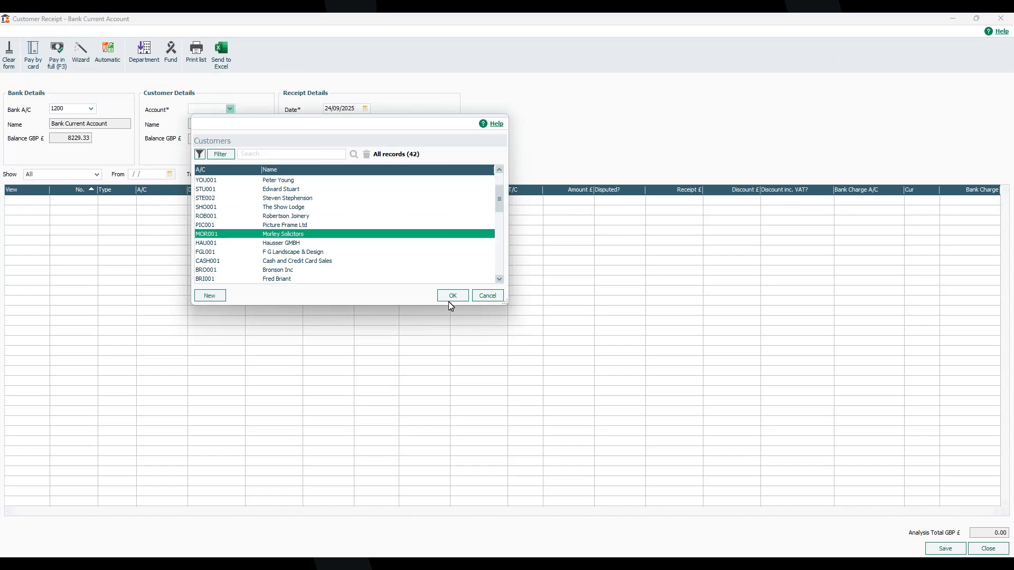
{"action": "left_click", "coordinate": [453, 295]}
{"action": "key", "text": "Tab"}
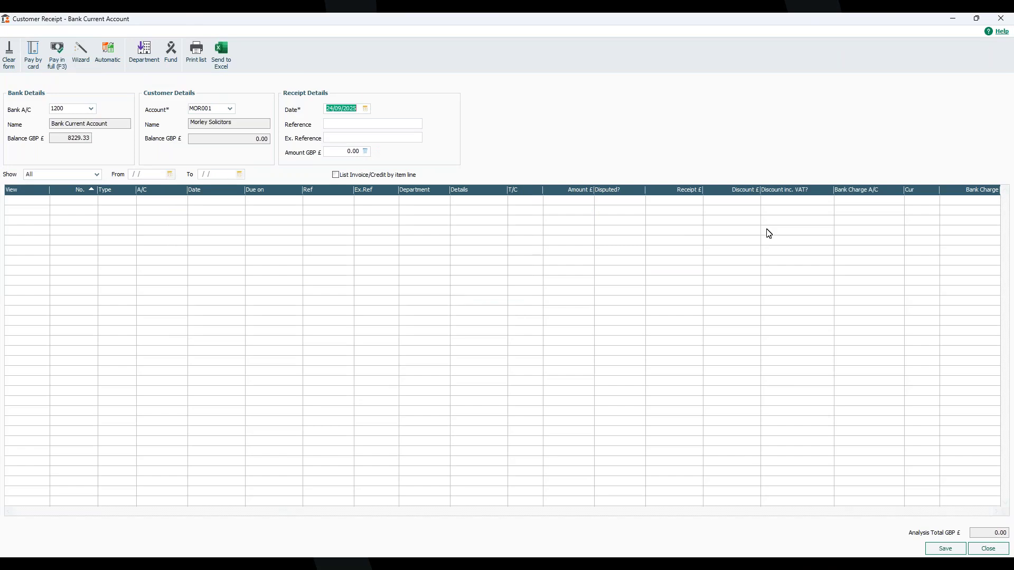
{"action": "left_click", "coordinate": [1006, 21]}
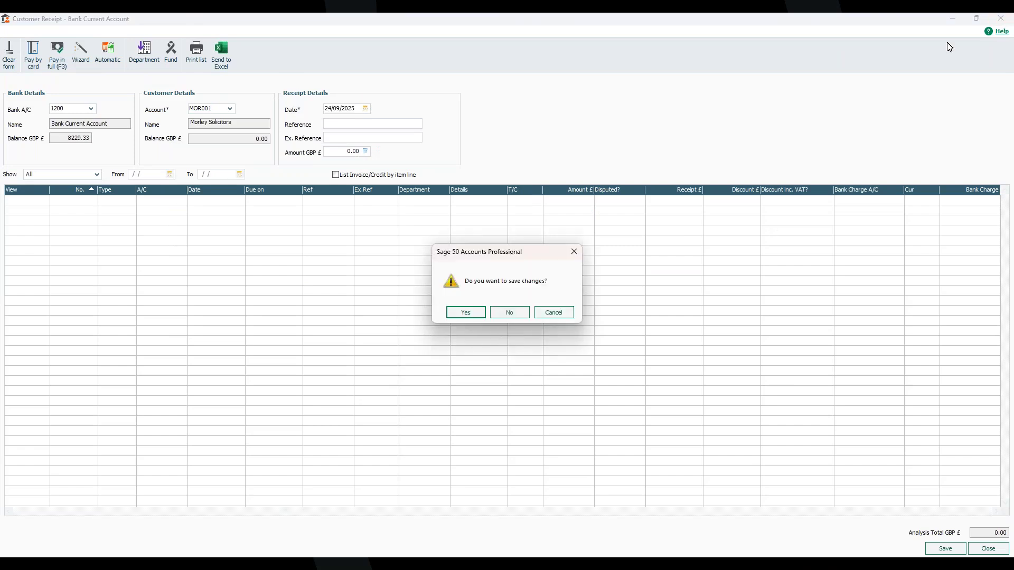
{"action": "left_click", "coordinate": [510, 313]}
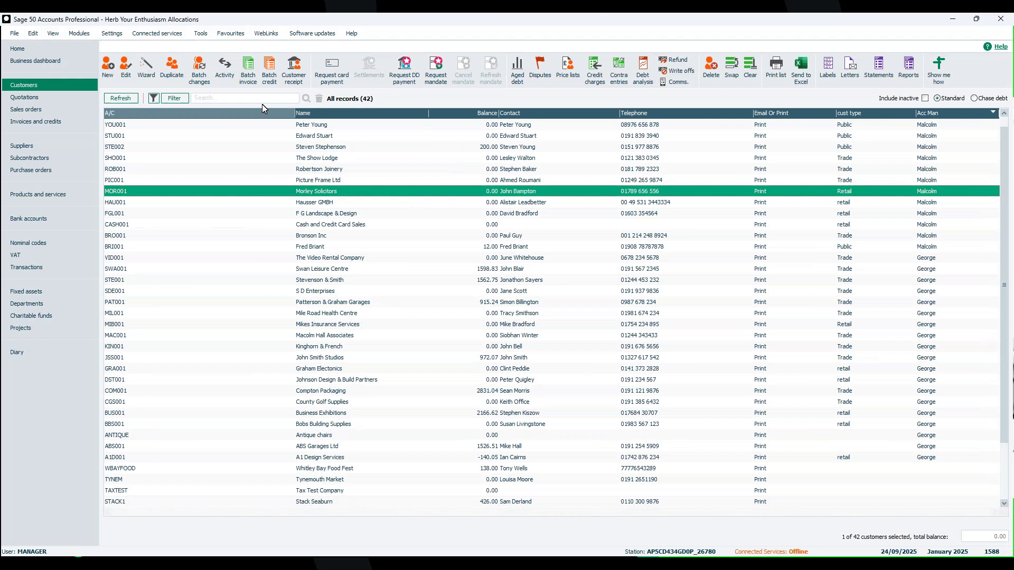
Examine the allocation details of Morley Solicitors' September 2025 invoice and credit note in the customer activity and close it.
{"action": "left_click", "coordinate": [228, 74]}
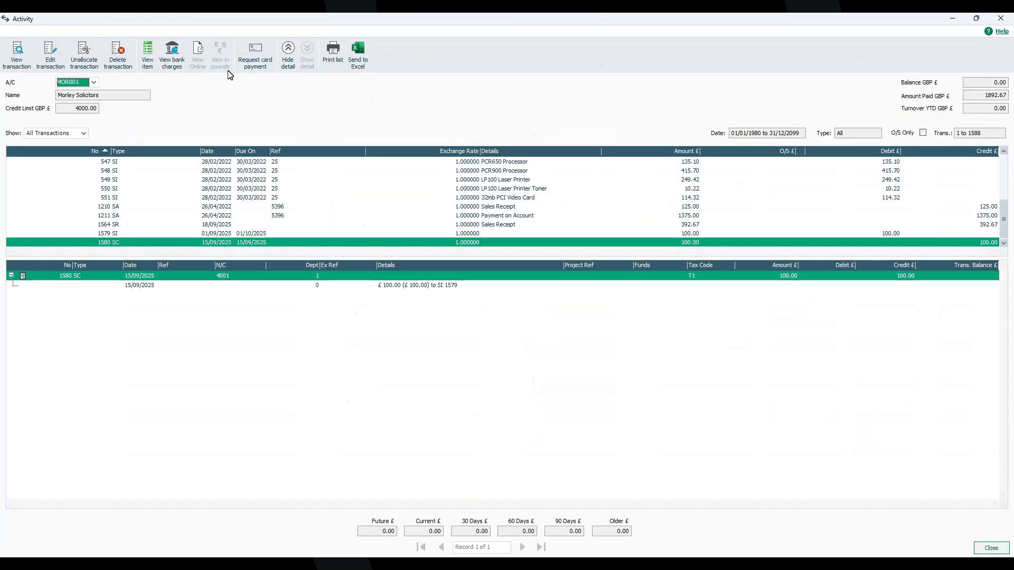
{"action": "left_click", "coordinate": [696, 233]}
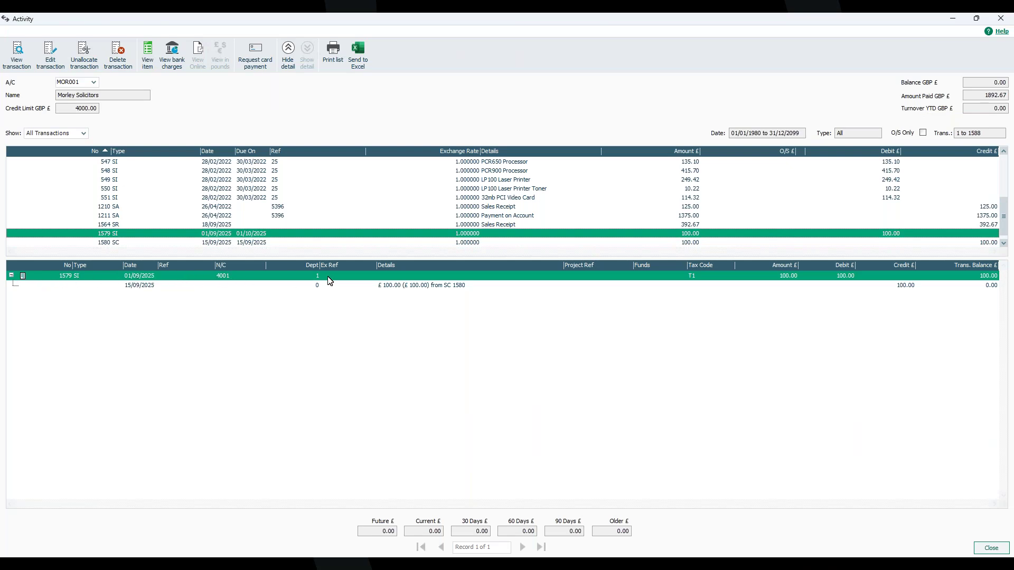
{"action": "left_click", "coordinate": [429, 285]}
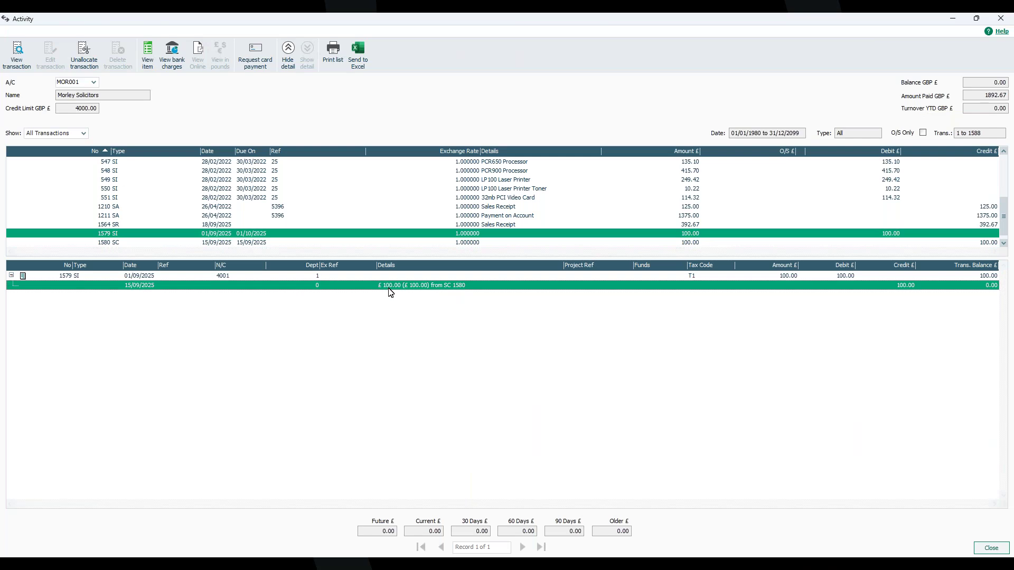
{"action": "key", "text": "Up"}
{"action": "left_click", "coordinate": [226, 246]}
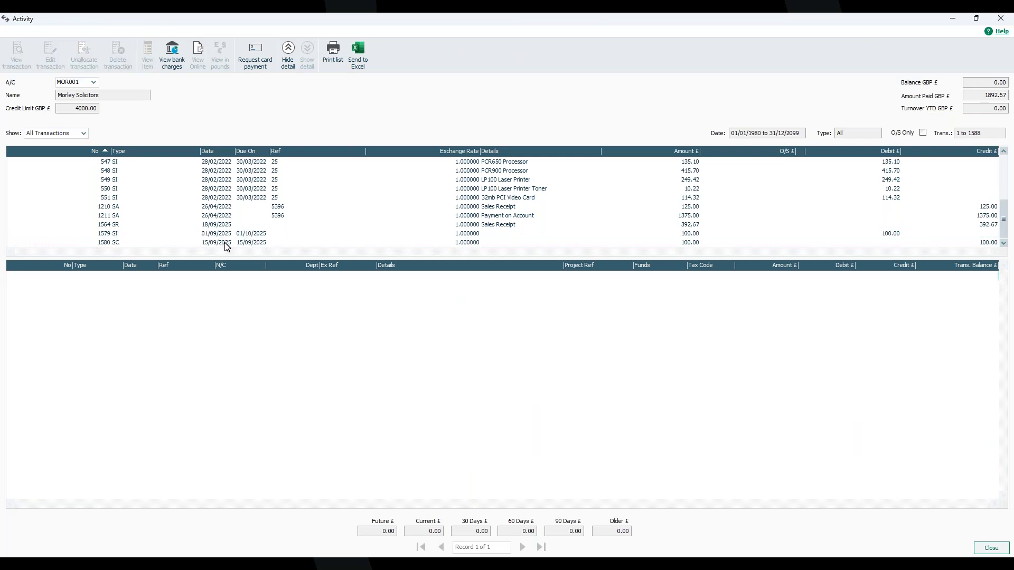
{"action": "left_click", "coordinate": [225, 244]}
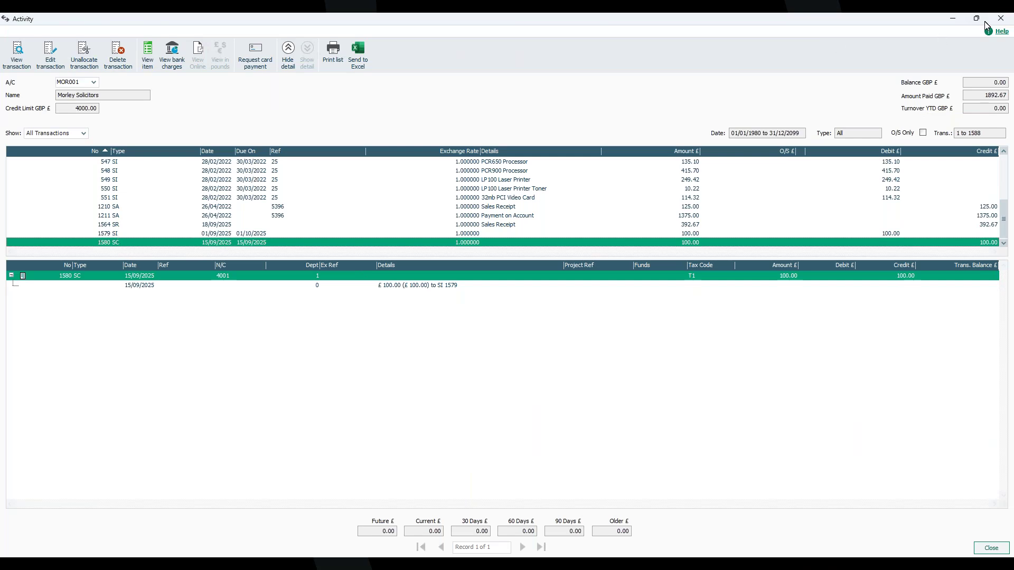
{"action": "left_click", "coordinate": [1001, 19]}
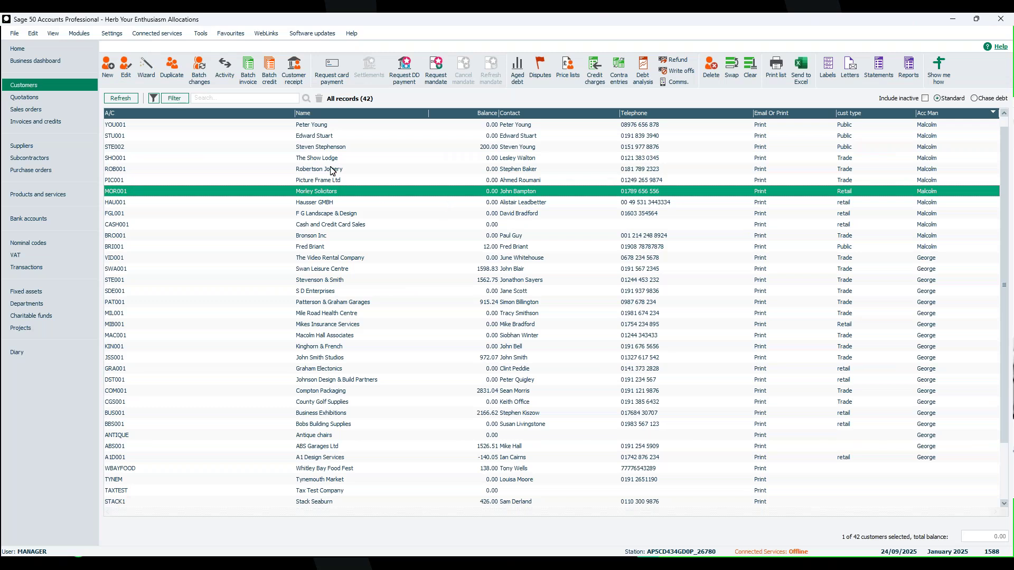
Examine the September 2025 invoice and credit note in the activity of the customer with the 200.00 balance, and close it.
{"action": "left_click", "coordinate": [336, 150]}
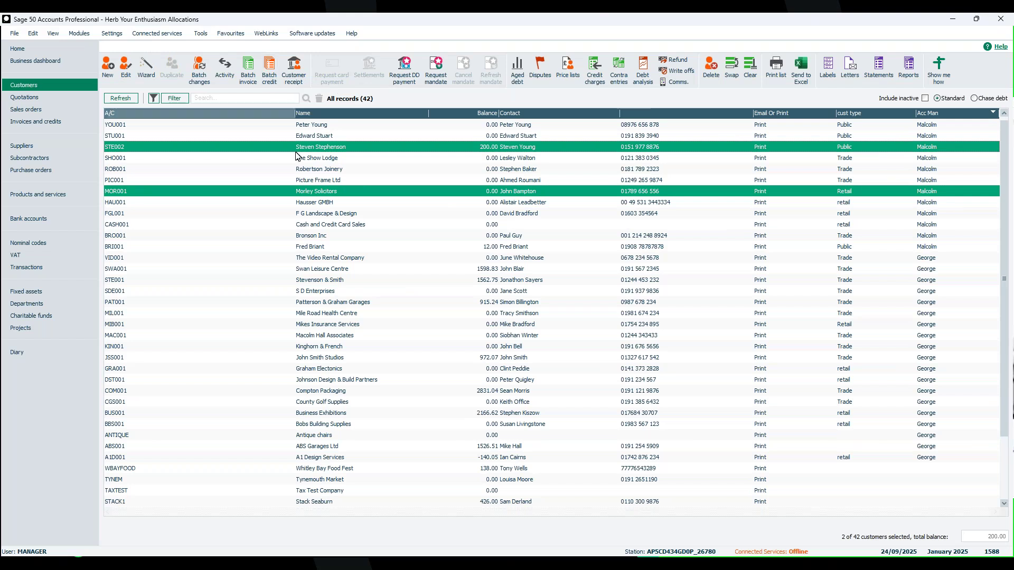
{"action": "left_click", "coordinate": [291, 78]}
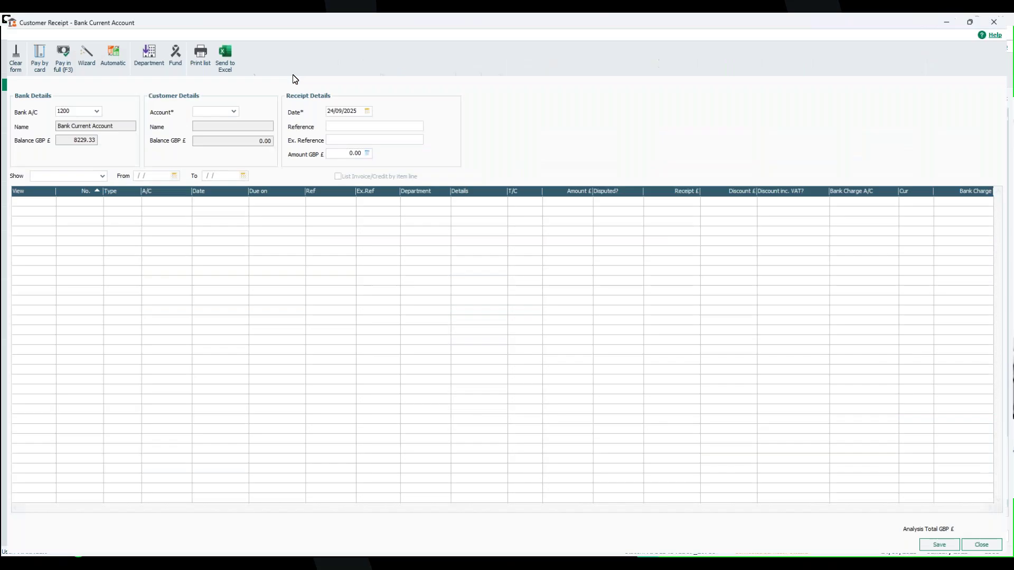
{"action": "left_click", "coordinate": [1001, 19]}
{"action": "left_click", "coordinate": [383, 193], "text": "ctrl"}
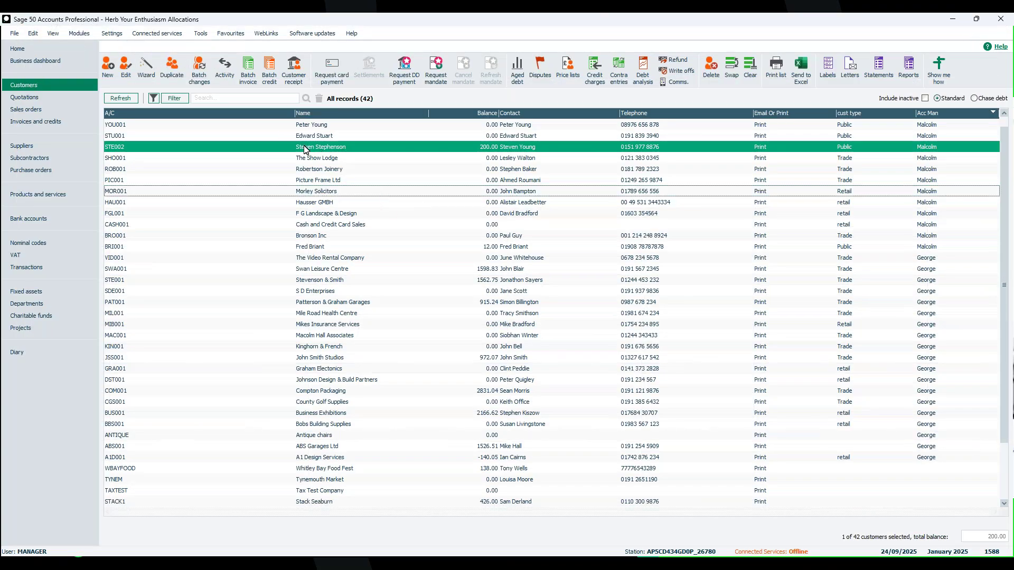
{"action": "left_click", "coordinate": [228, 79]}
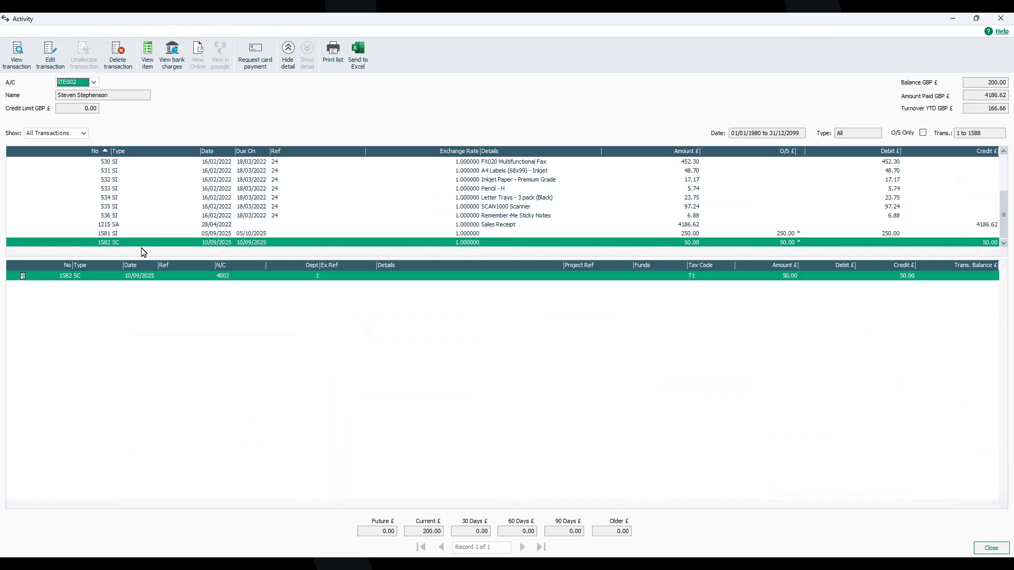
{"action": "left_click", "coordinate": [113, 240]}
{"action": "left_click", "coordinate": [117, 234]}
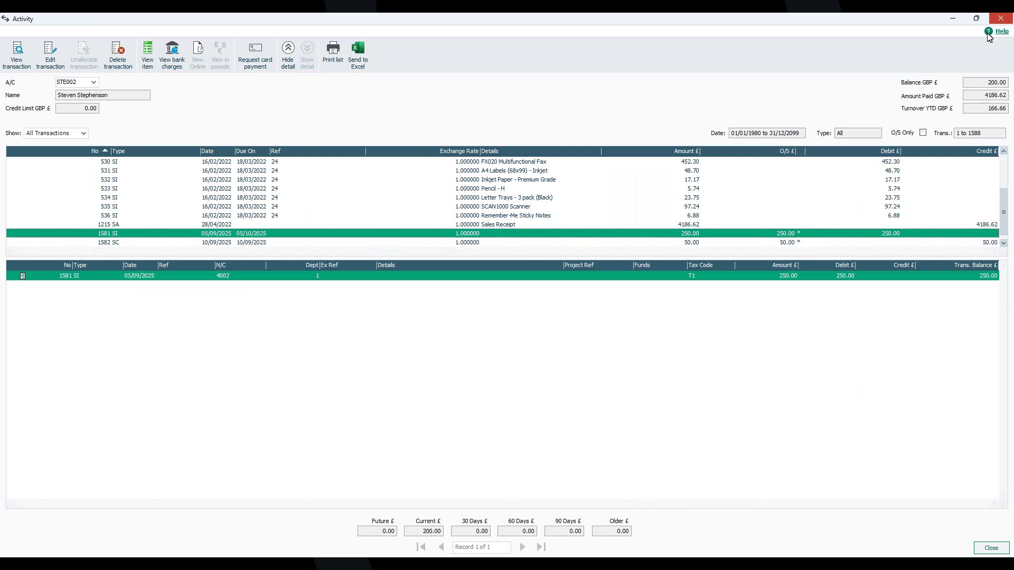
{"action": "left_click", "coordinate": [1001, 18]}
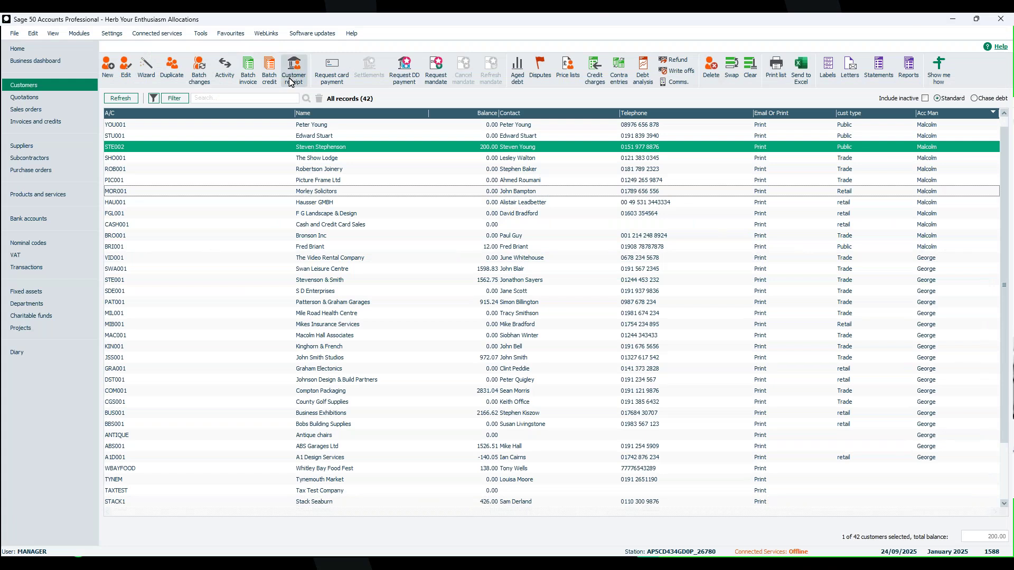
Start a customer receipt for the customer with the 200.00 balance and pay the sales credit line in full.
{"action": "left_click", "coordinate": [290, 81]}
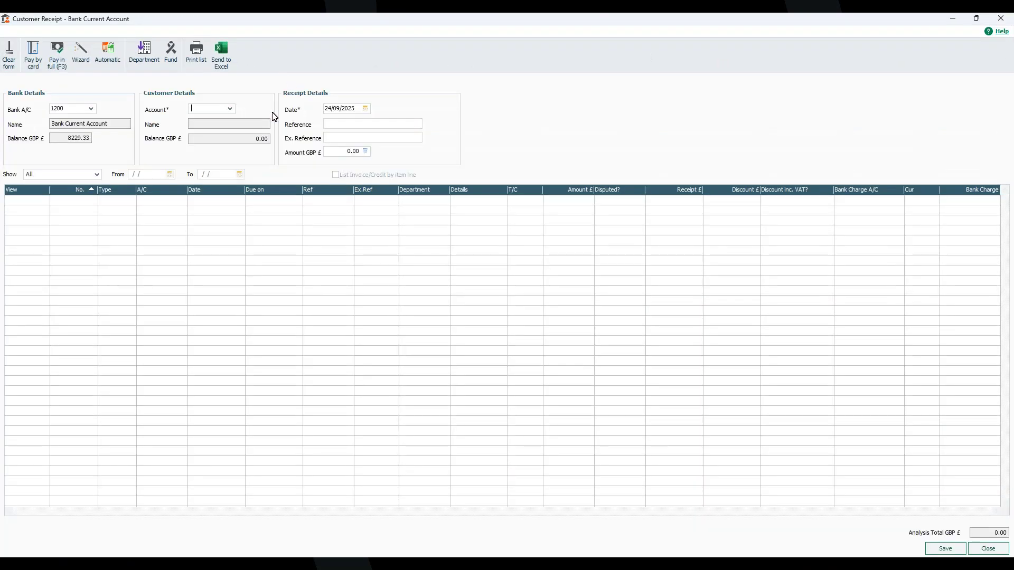
{"action": "left_click", "coordinate": [230, 109]}
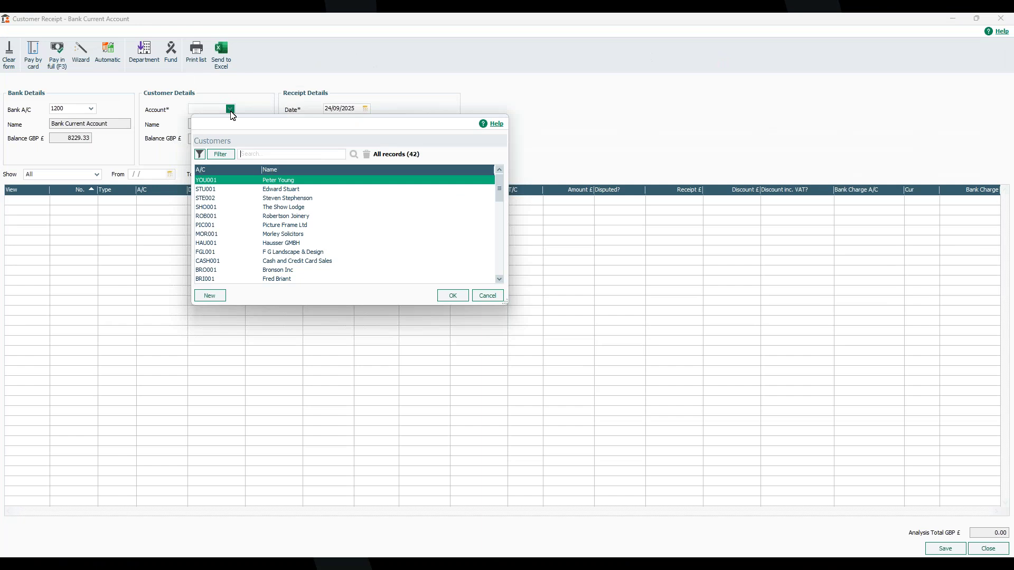
{"action": "left_click", "coordinate": [274, 199]}
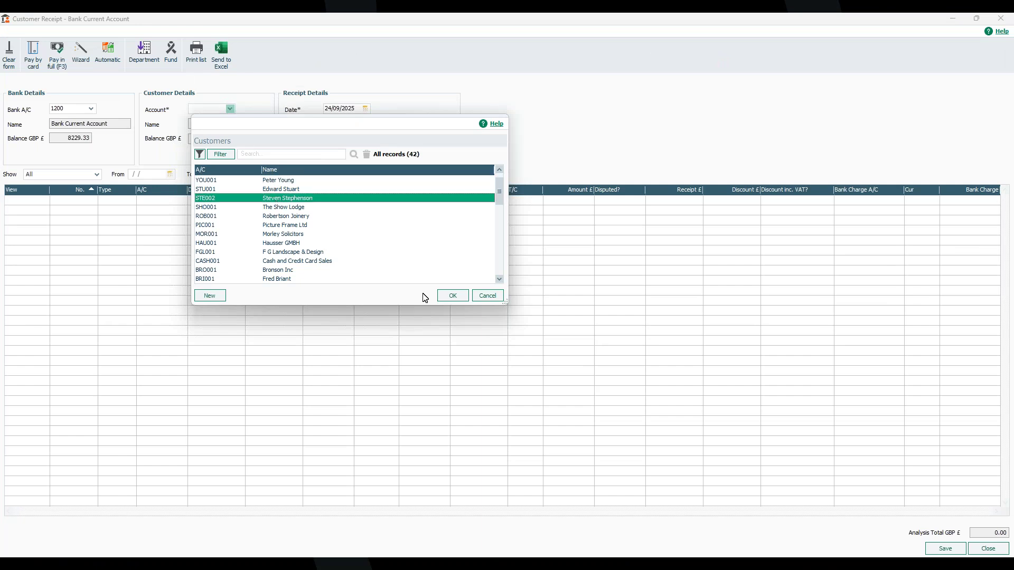
{"action": "left_click", "coordinate": [452, 296]}
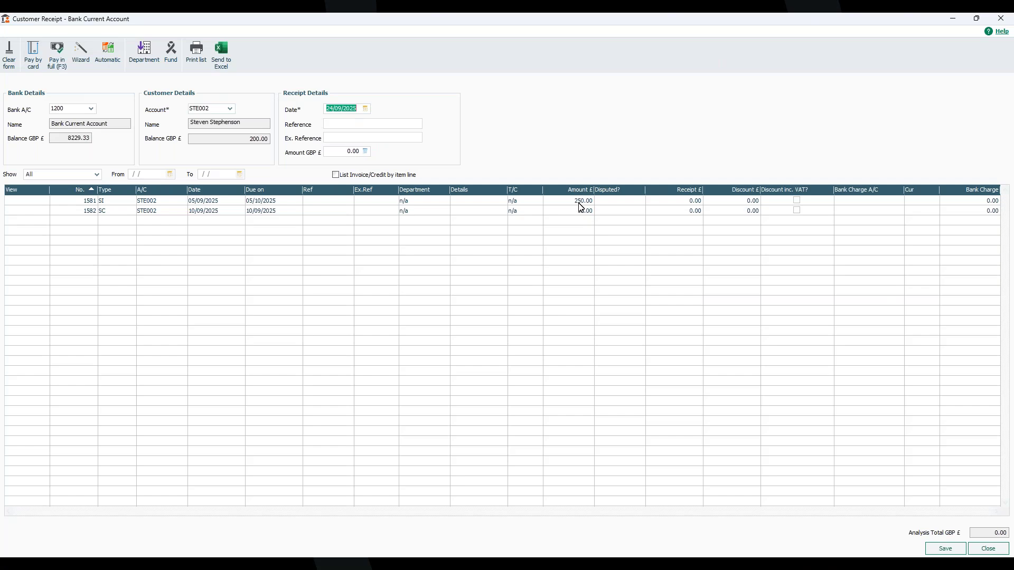
{"action": "left_click", "coordinate": [678, 211]}
{"action": "left_click", "coordinate": [55, 53]}
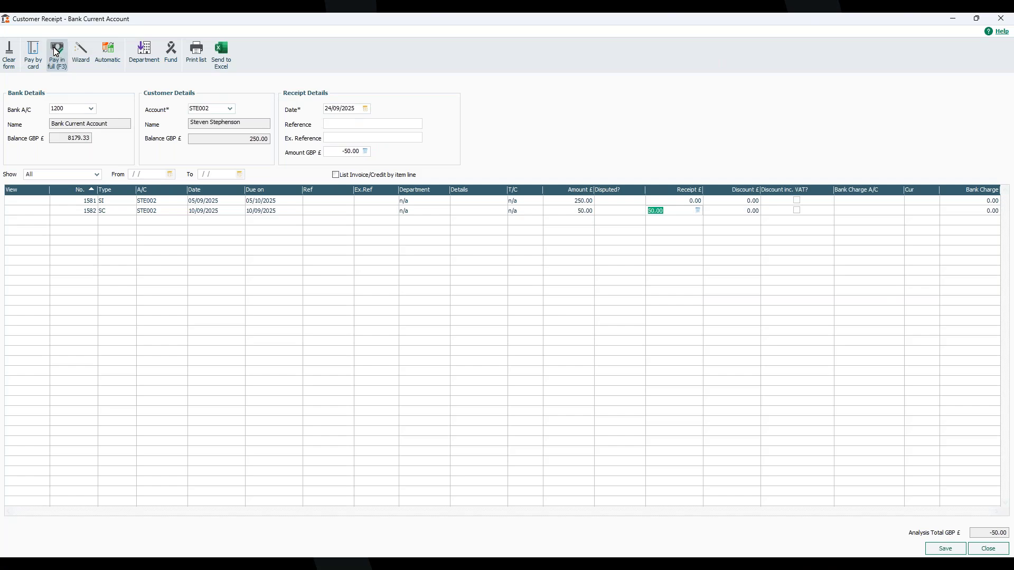
Set the sales invoice's receipt amount to 50 and save the customer receipt.
{"action": "left_click", "coordinate": [676, 202]}
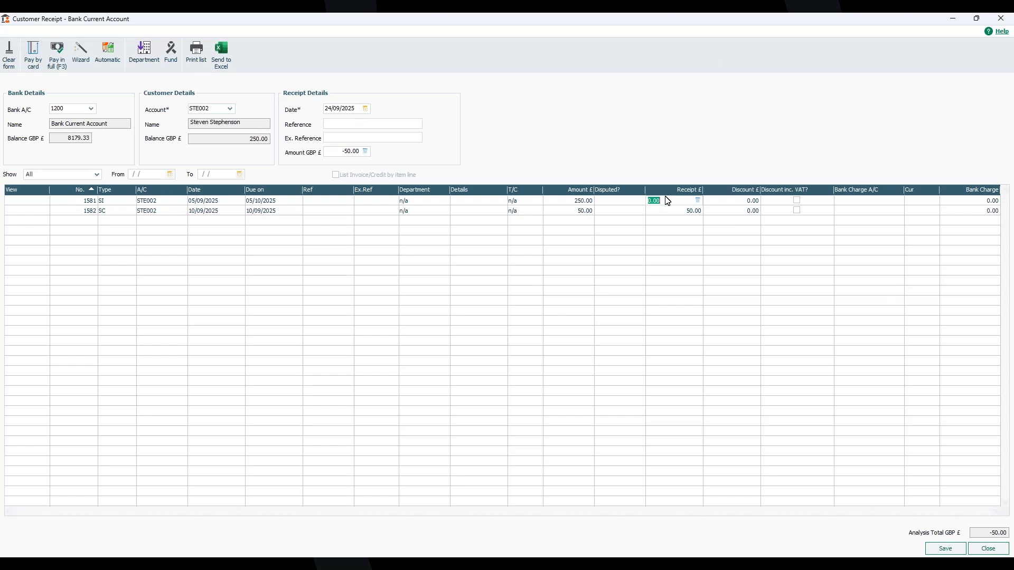
{"action": "type", "text": "50"}
{"action": "key", "text": "Tab"}
{"action": "left_click", "coordinate": [938, 551]}
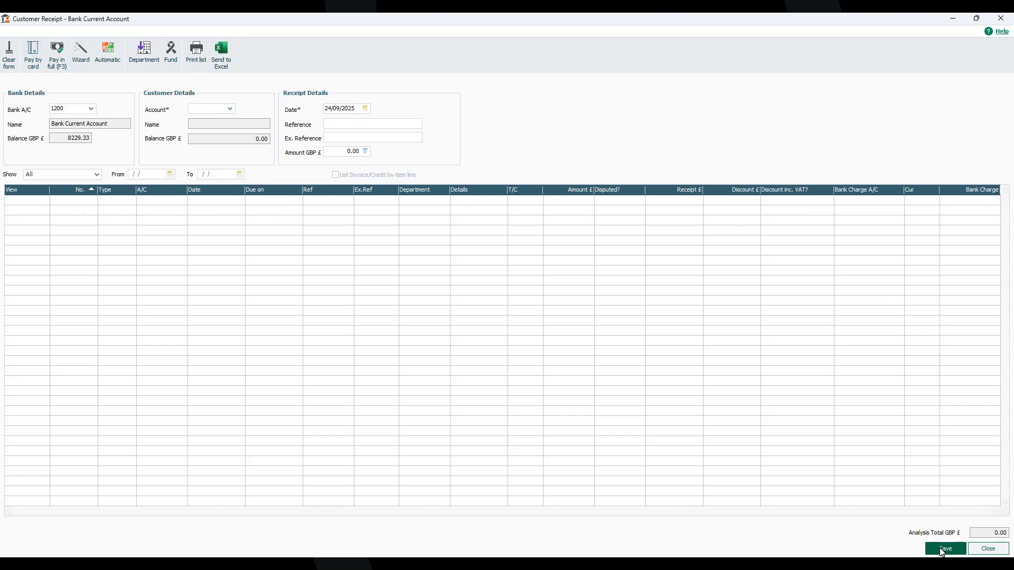
Check the same customer for remaining outstanding items in a new customer receipt and close it without saving.
{"action": "left_click", "coordinate": [231, 110]}
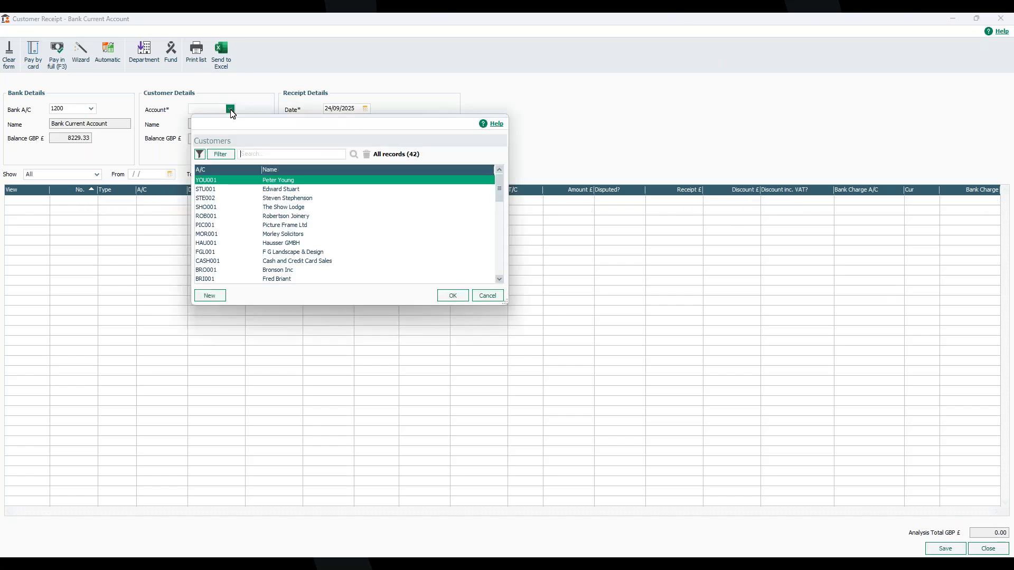
{"action": "left_click", "coordinate": [277, 200]}
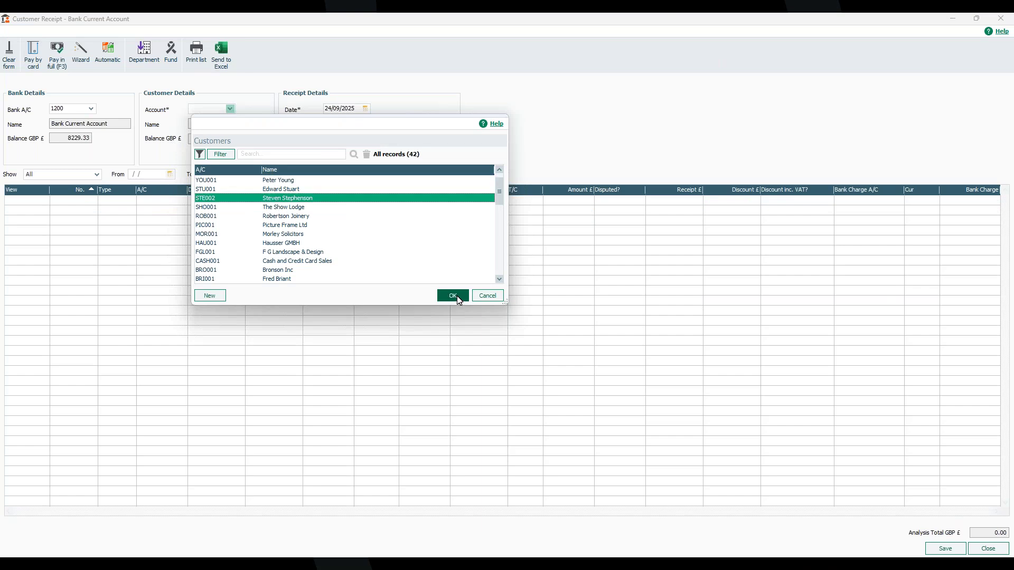
{"action": "left_click", "coordinate": [457, 298]}
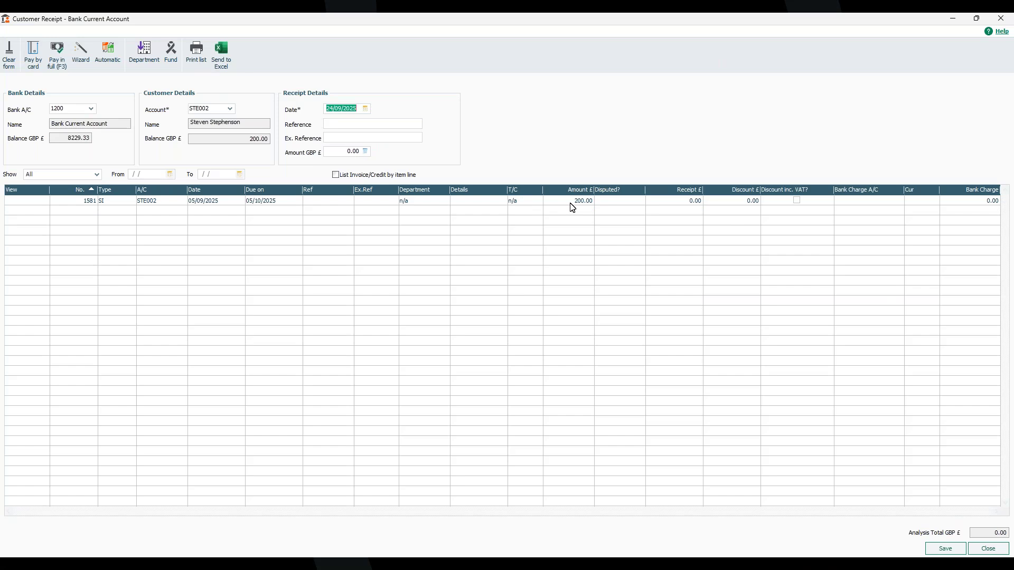
{"action": "left_click", "coordinate": [1002, 20]}
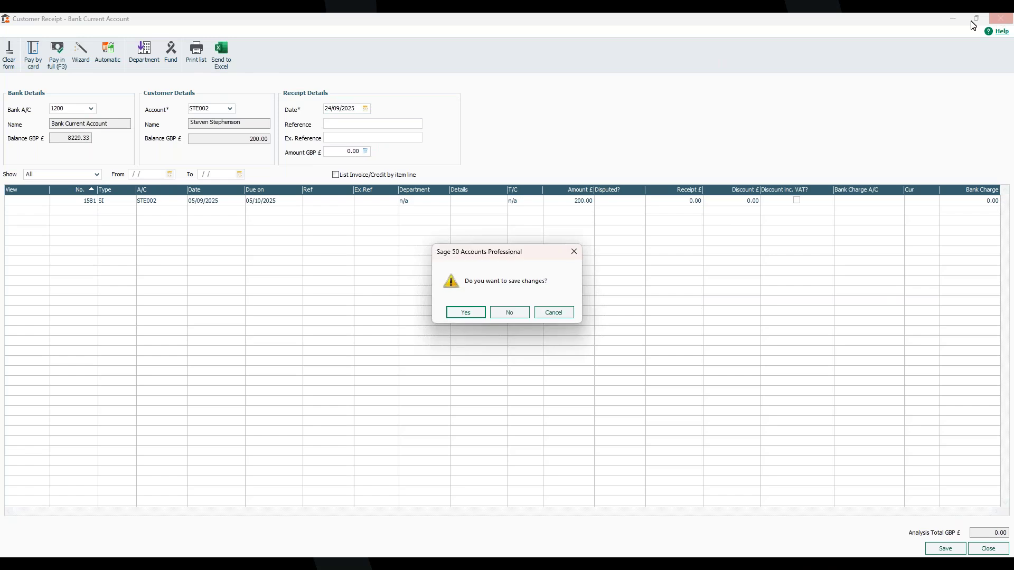
{"action": "left_click", "coordinate": [510, 312]}
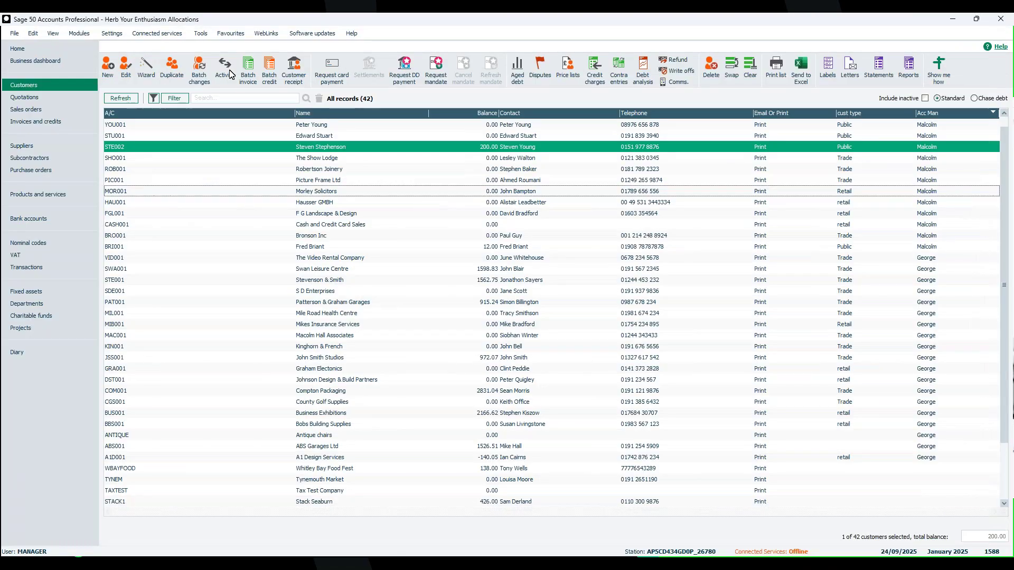
Examine the allocation details of the customer's September 2025 invoice and credit note in the activity and close it.
{"action": "left_click", "coordinate": [227, 72]}
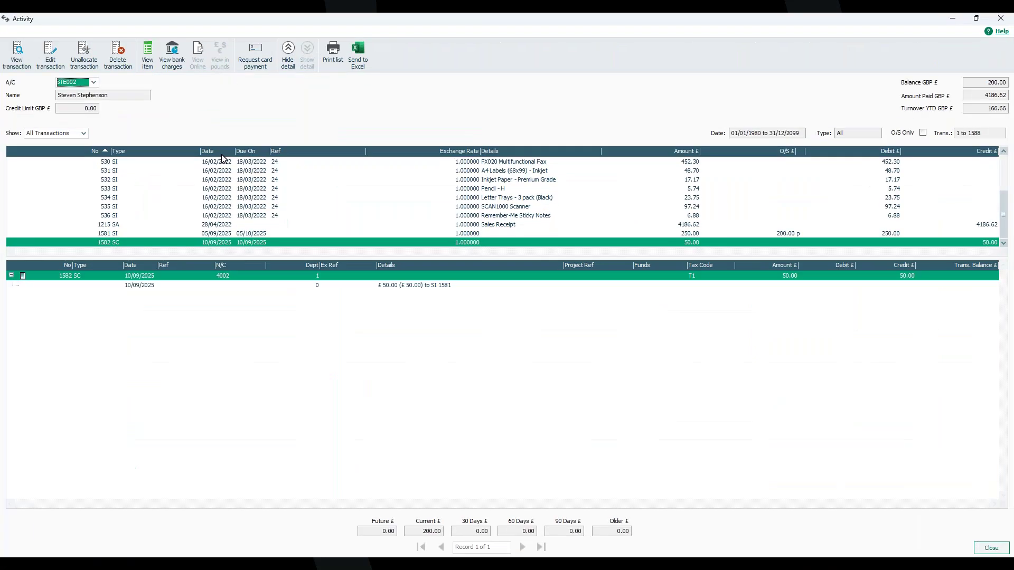
{"action": "left_click", "coordinate": [121, 233]}
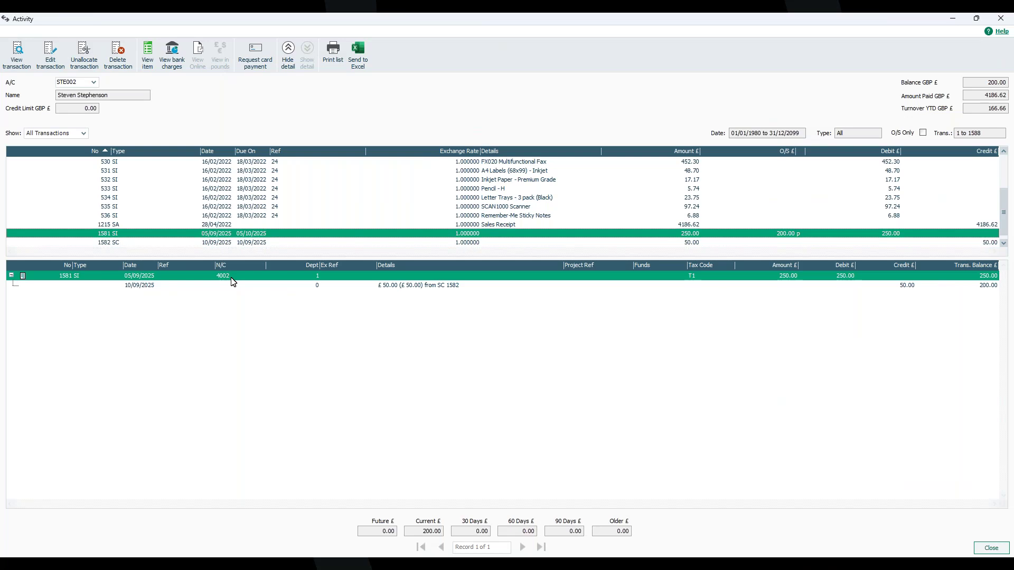
{"action": "left_click", "coordinate": [407, 288]}
{"action": "left_click", "coordinate": [160, 244]}
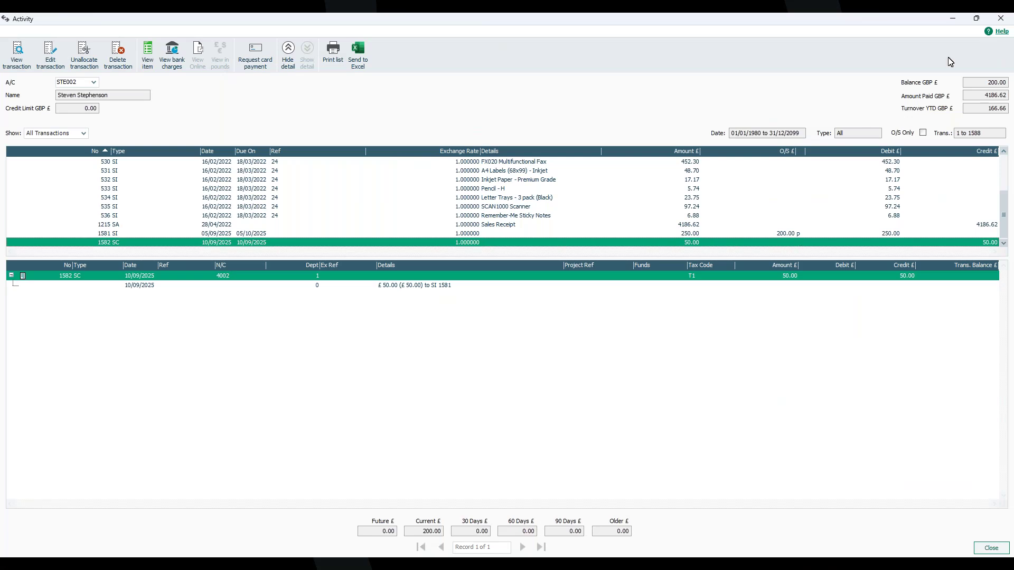
{"action": "left_click", "coordinate": [1002, 20]}
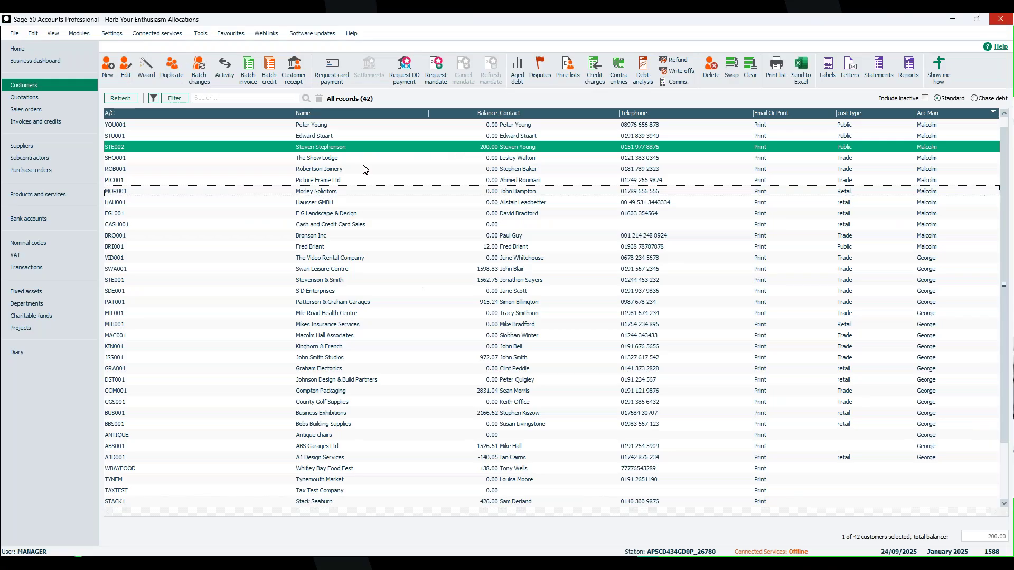
Examine supplier LeVineyard's two September 2025 invoices and the payment on account in the supplier activity, and close it.
{"action": "left_click", "coordinate": [42, 147]}
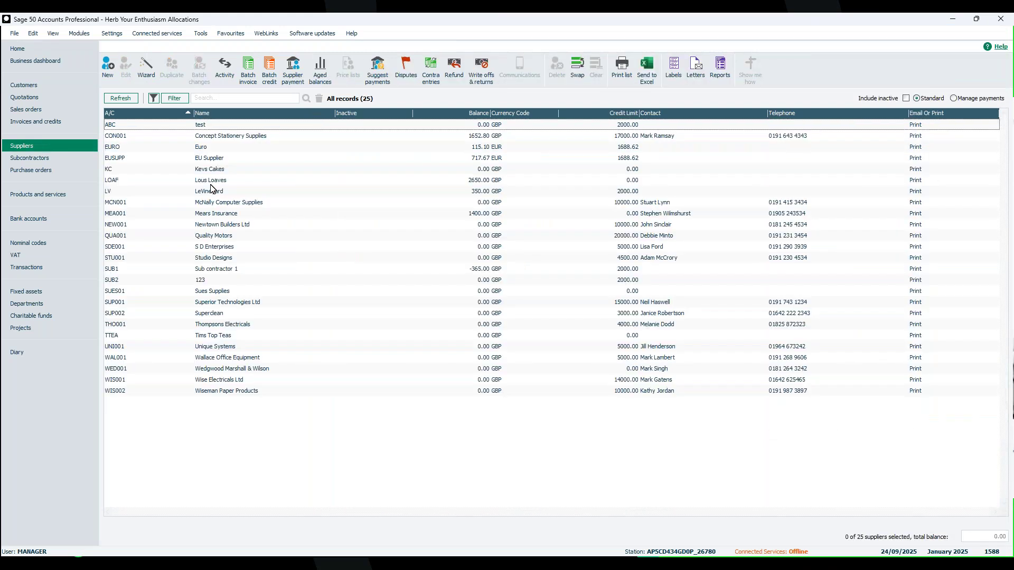
{"action": "left_click", "coordinate": [224, 193]}
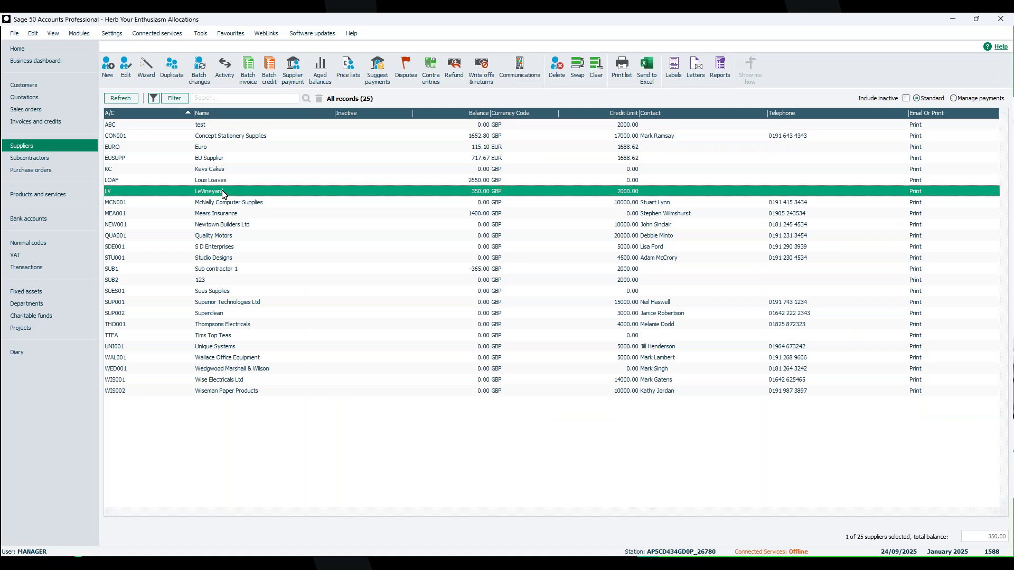
{"action": "left_click", "coordinate": [224, 78]}
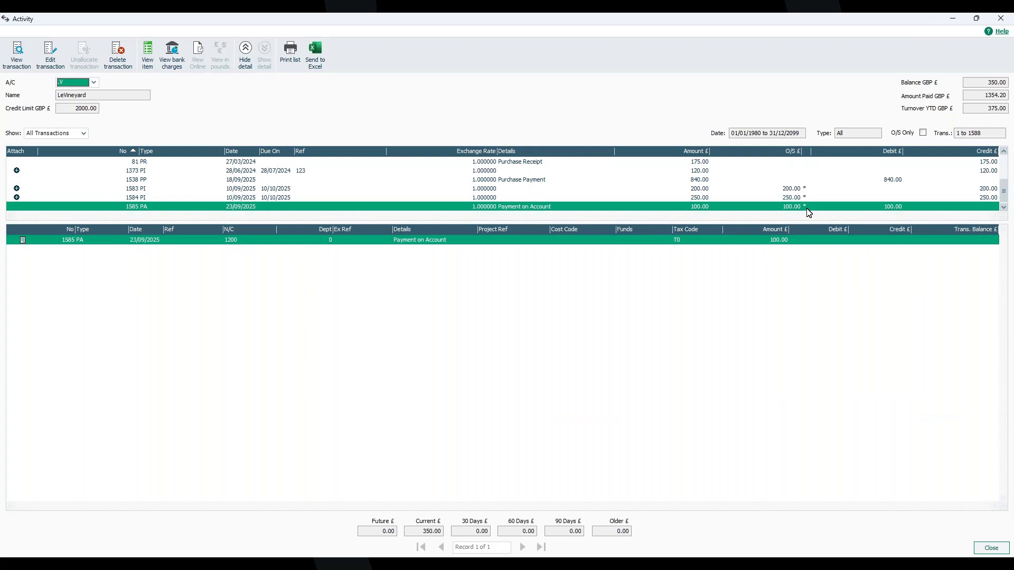
{"action": "left_click", "coordinate": [134, 192]}
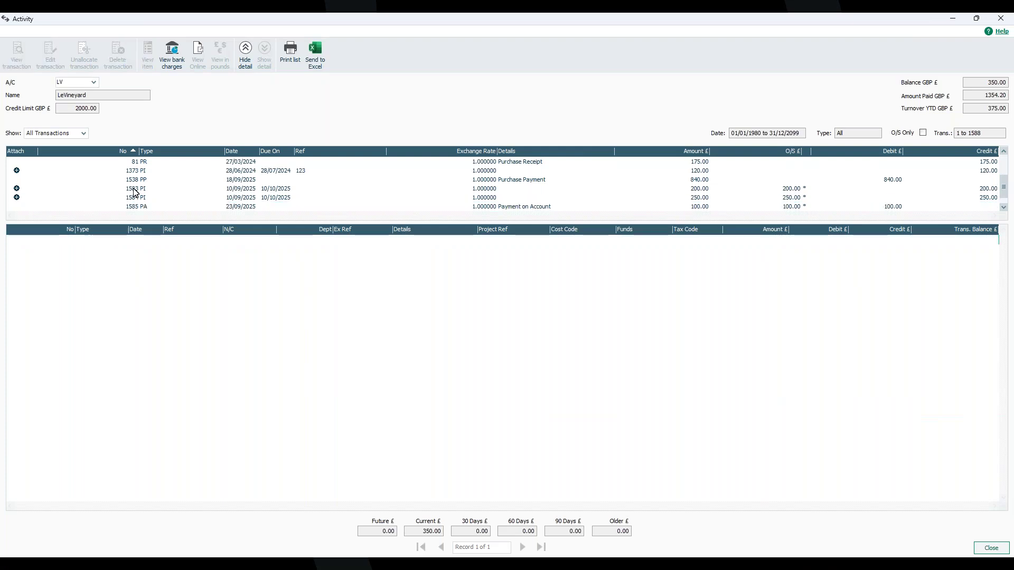
{"action": "left_click", "coordinate": [135, 190]}
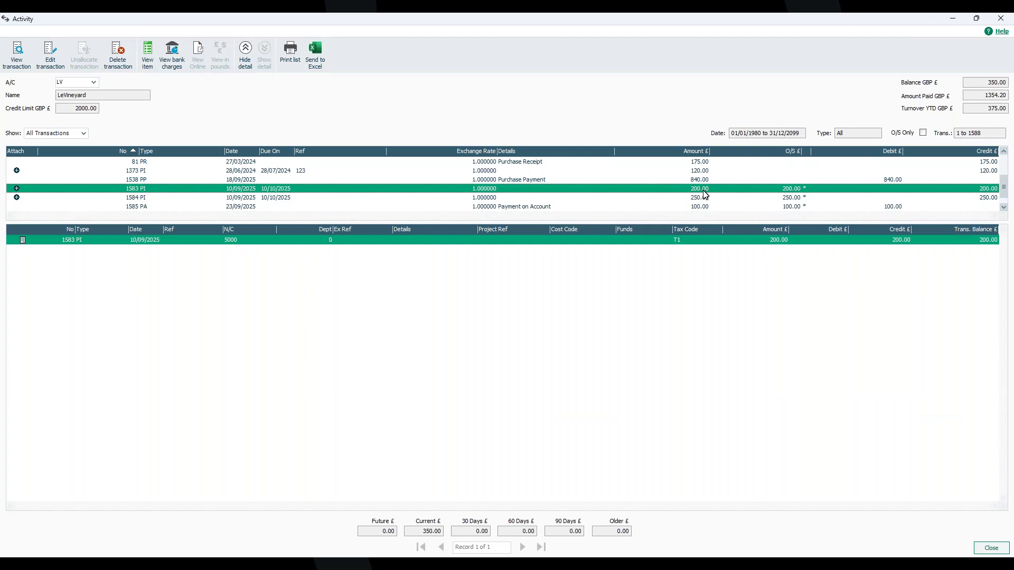
{"action": "left_click", "coordinate": [794, 199]}
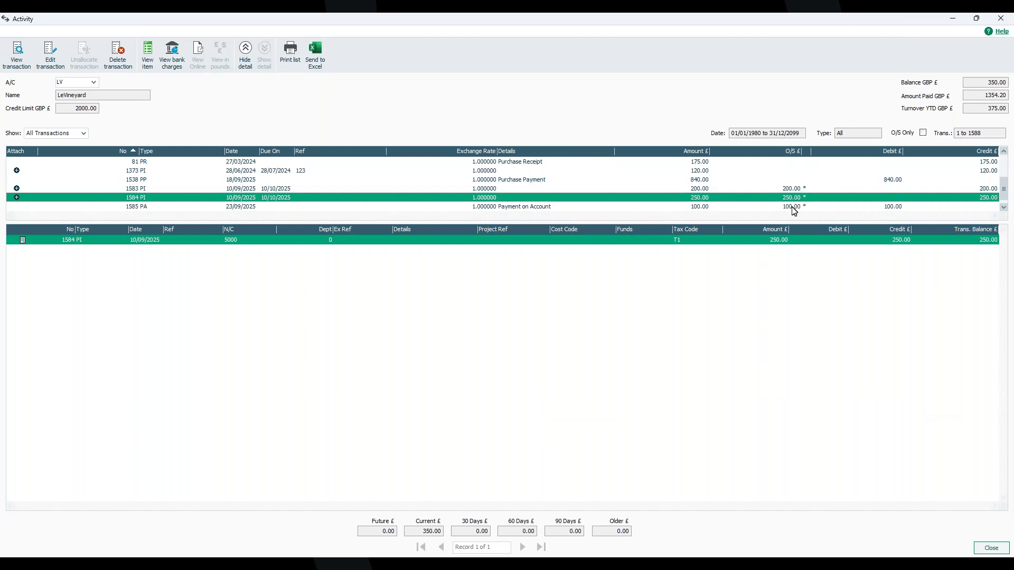
{"action": "left_click", "coordinate": [793, 207]}
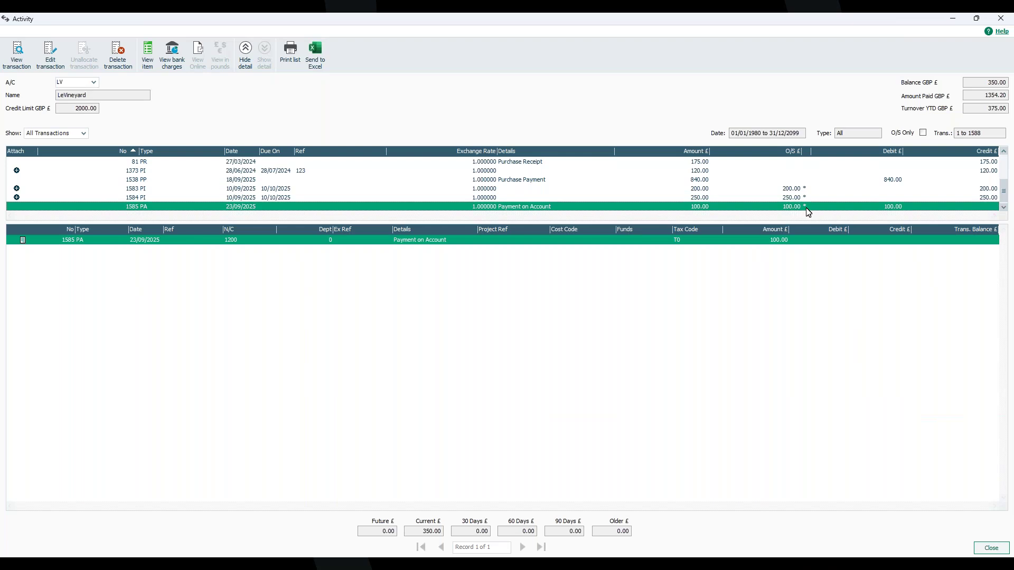
{"action": "left_click", "coordinate": [1002, 19]}
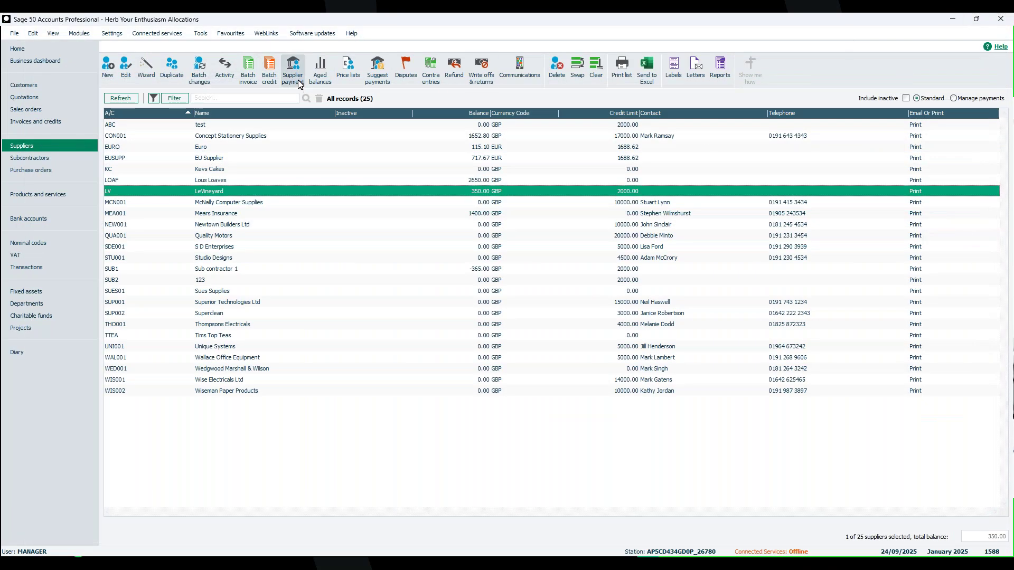
Start a supplier payment from the Bank Current Account for LeVineyard.
{"action": "left_click", "coordinate": [298, 84]}
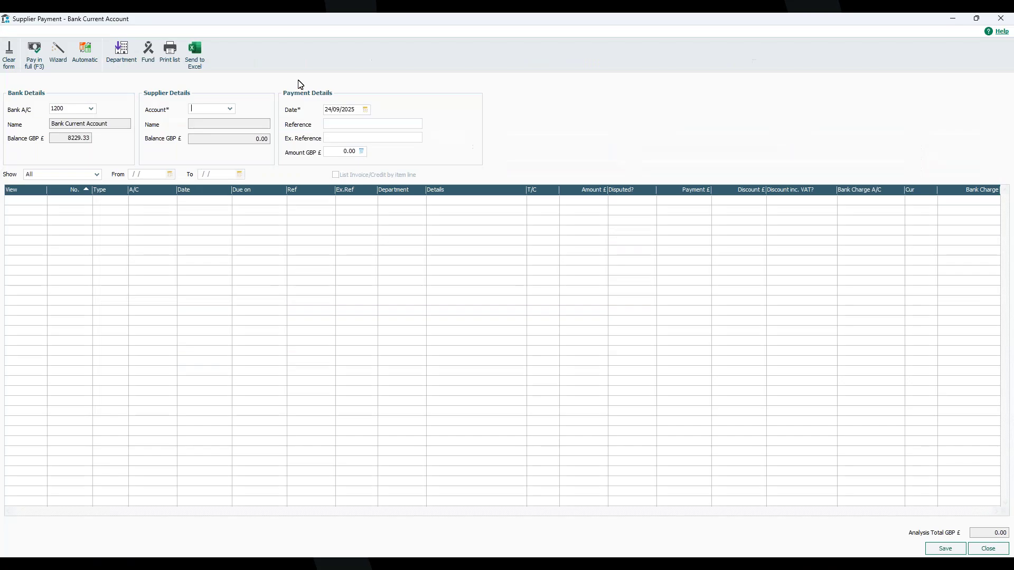
{"action": "left_click", "coordinate": [229, 109]}
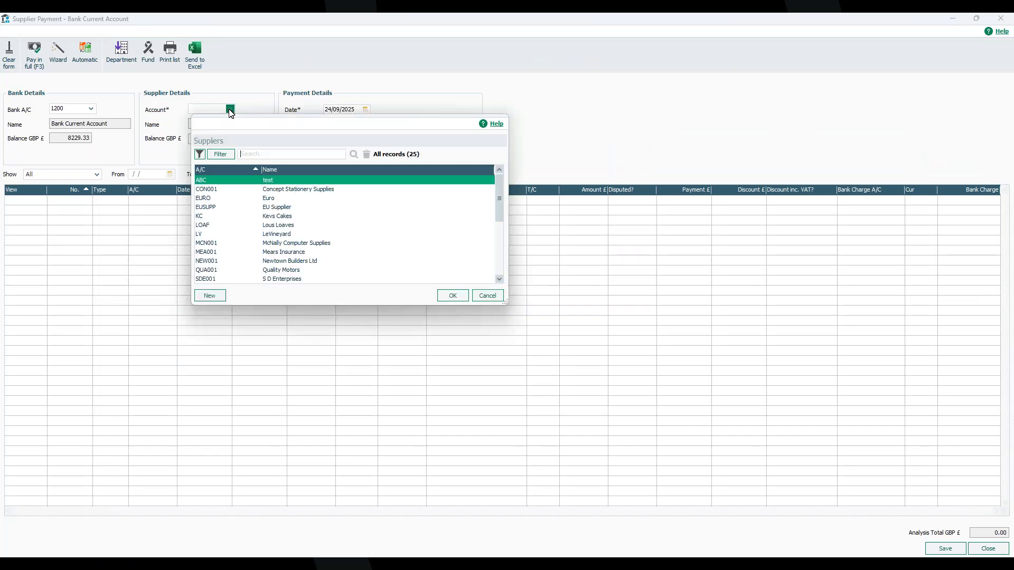
{"action": "left_click", "coordinate": [285, 233]}
{"action": "left_click", "coordinate": [453, 295]}
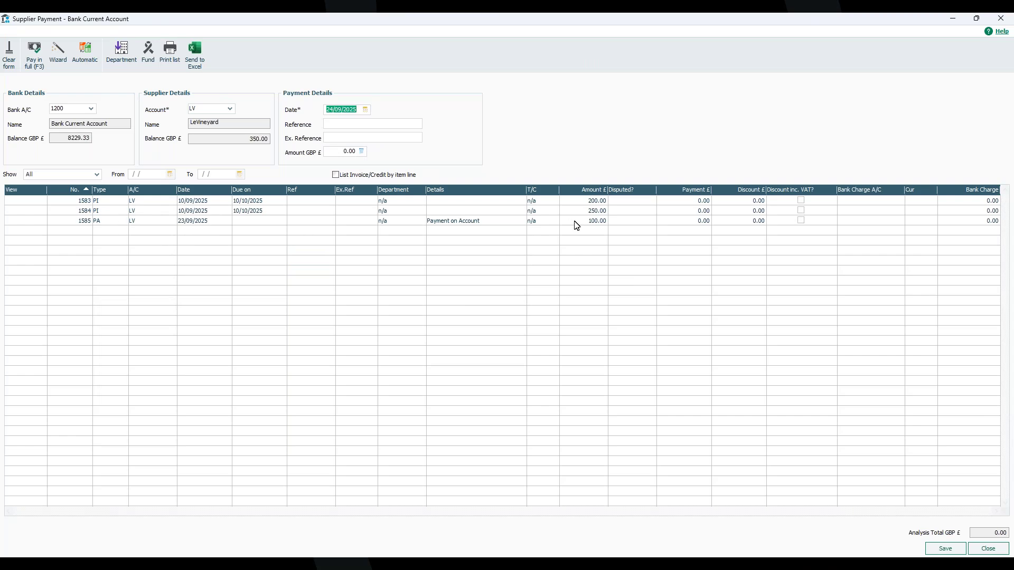
Set the payment amount on the payment on account line to 100.
{"action": "left_click", "coordinate": [667, 224]}
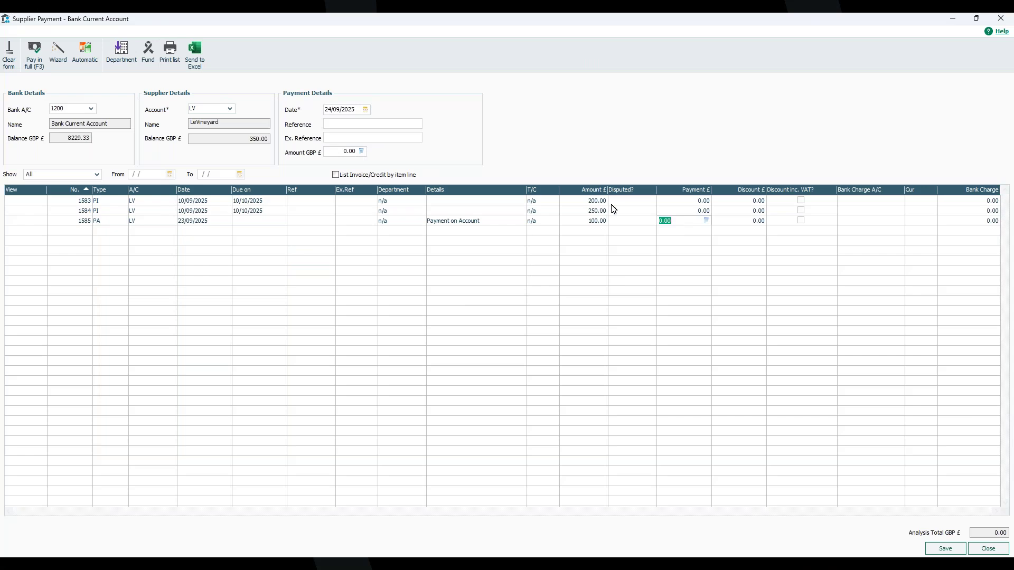
{"action": "type", "text": "1"}
{"action": "left_click", "coordinate": [686, 204]}
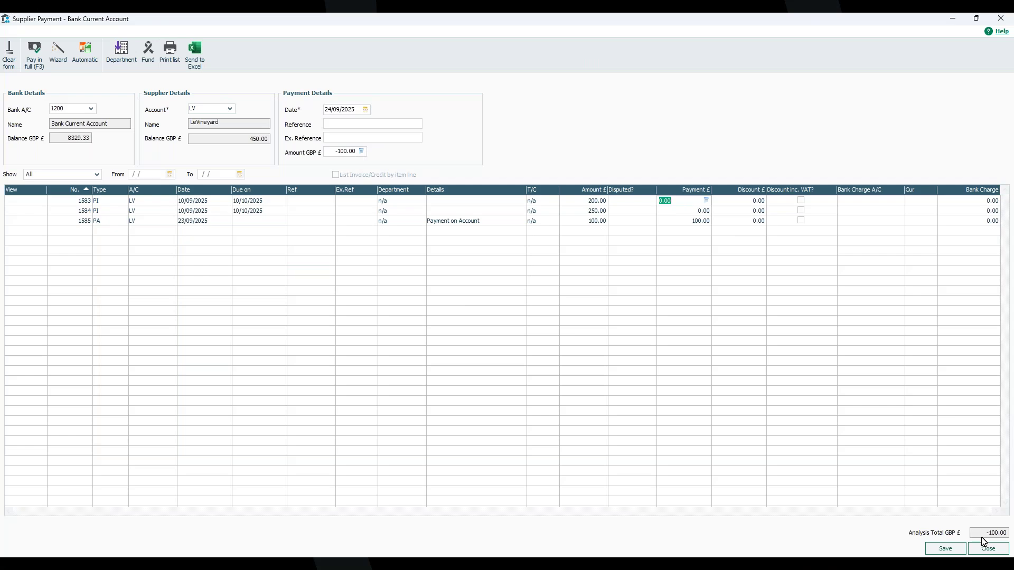
Allocate 100 to the 200.00 LeVineyard invoice from the payment on account and save the supplier payment.
{"action": "type", "text": "10"}
{"action": "key", "text": "Tab"}
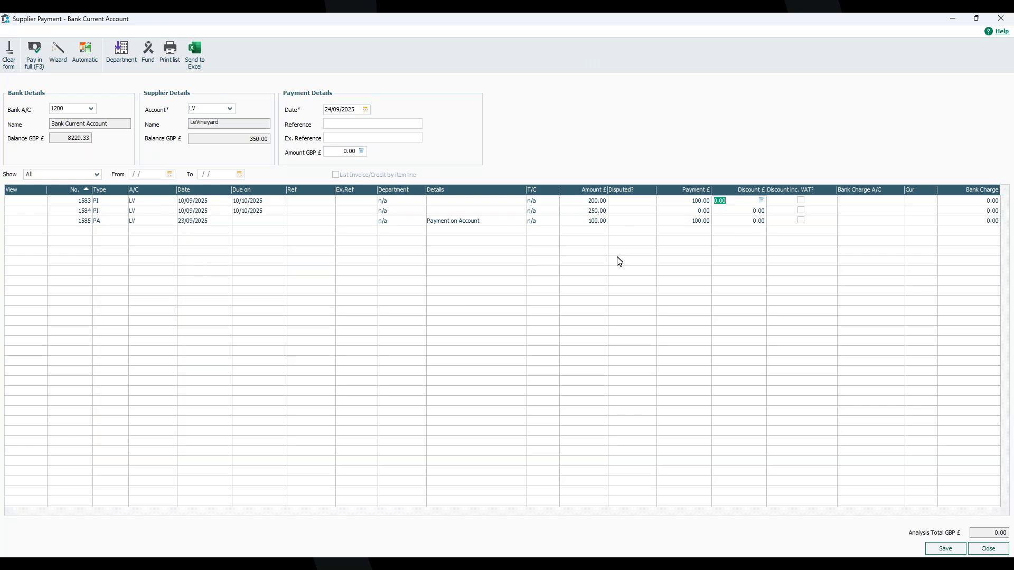
{"action": "left_click", "coordinate": [950, 551]}
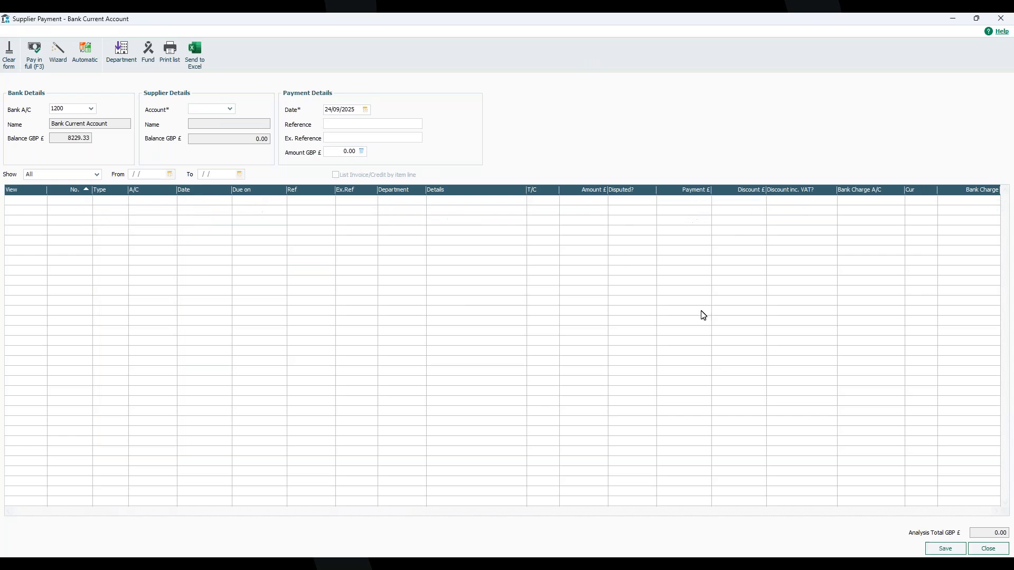
Reload LeVineyard in the supplier payment to check the outstanding invoices, and close it without saving changes.
{"action": "left_click", "coordinate": [230, 109]}
{"action": "left_click", "coordinate": [277, 235]}
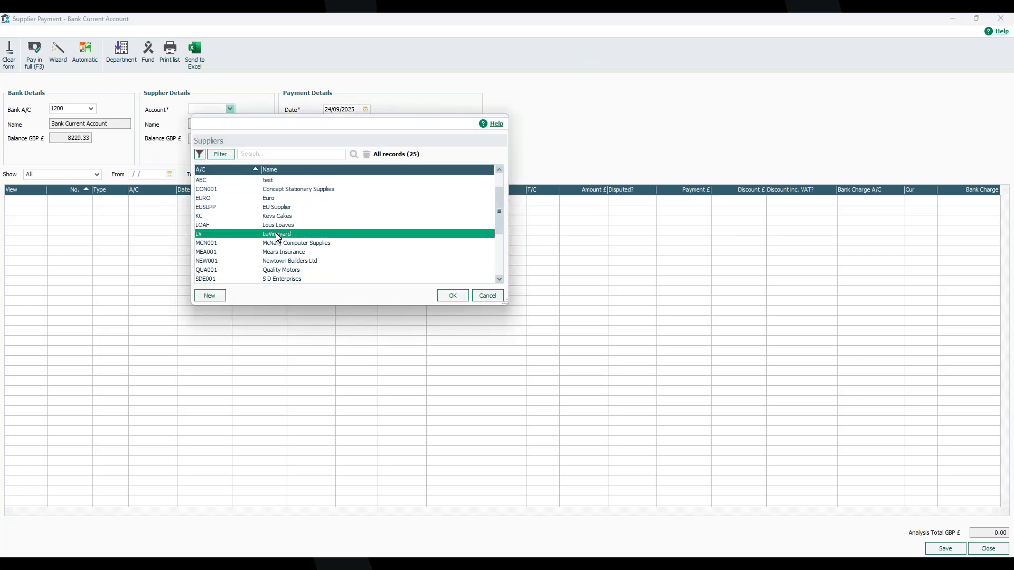
{"action": "left_click", "coordinate": [452, 296]}
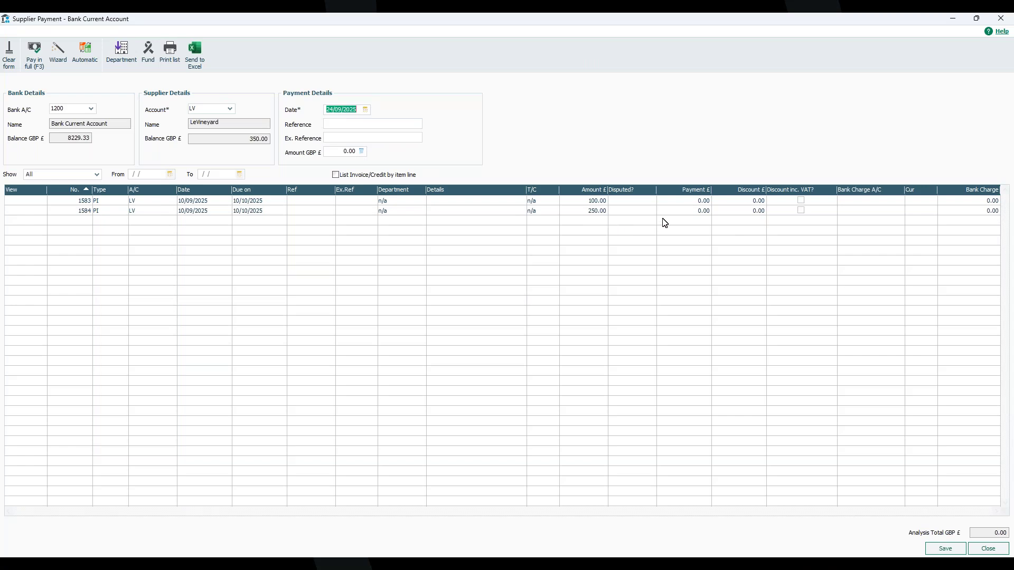
{"action": "left_click", "coordinate": [999, 21]}
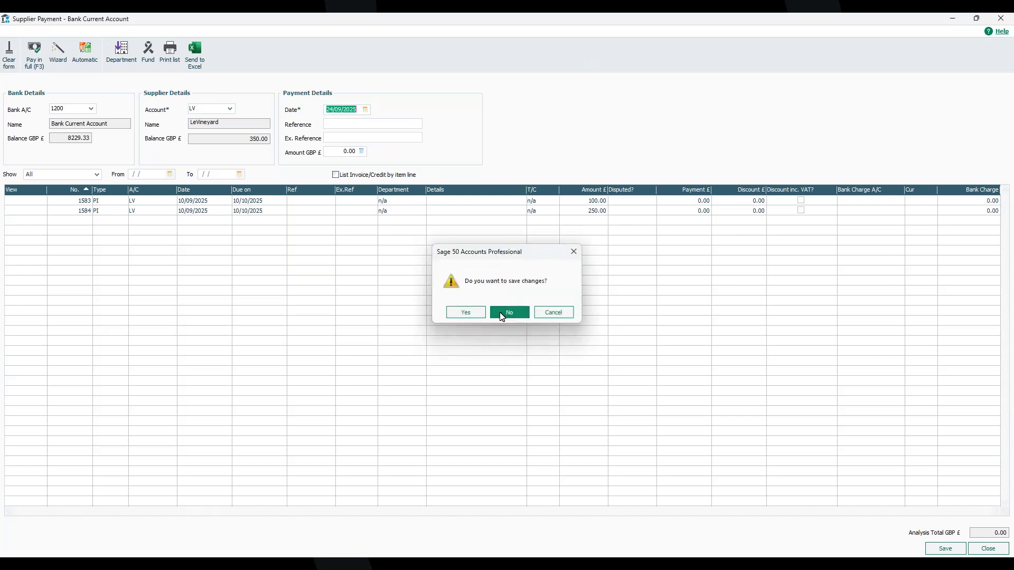
{"action": "left_click", "coordinate": [502, 312]}
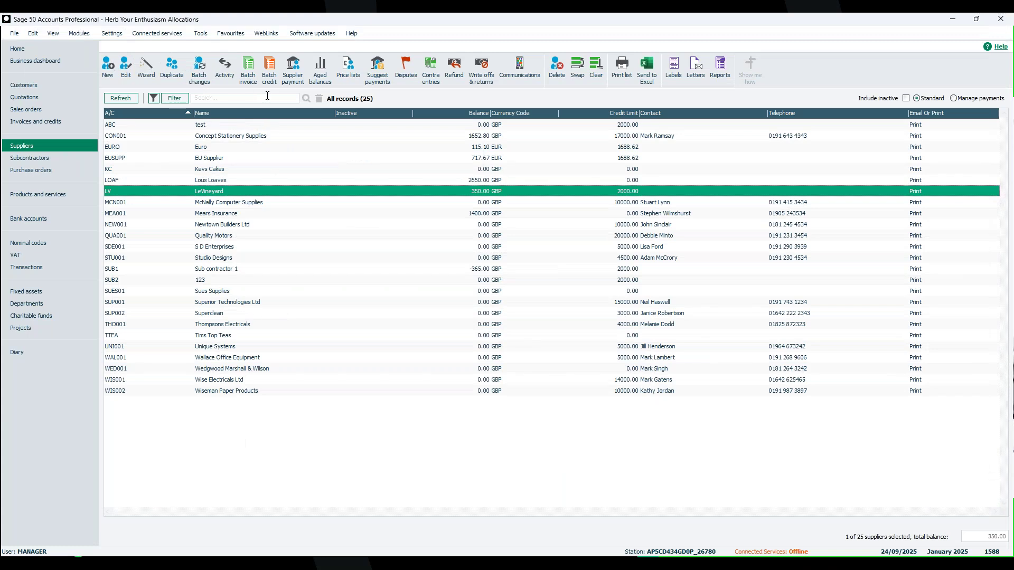
Examine the allocation details and outstanding amounts of LeVineyard's two September 2025 invoices in the supplier activity.
{"action": "left_click", "coordinate": [227, 78]}
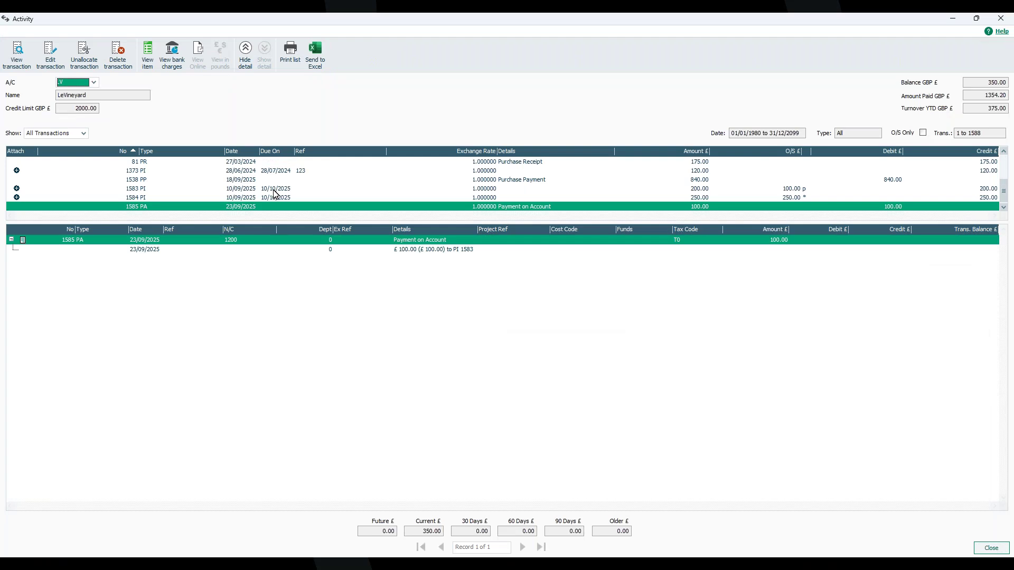
{"action": "left_click", "coordinate": [274, 189]}
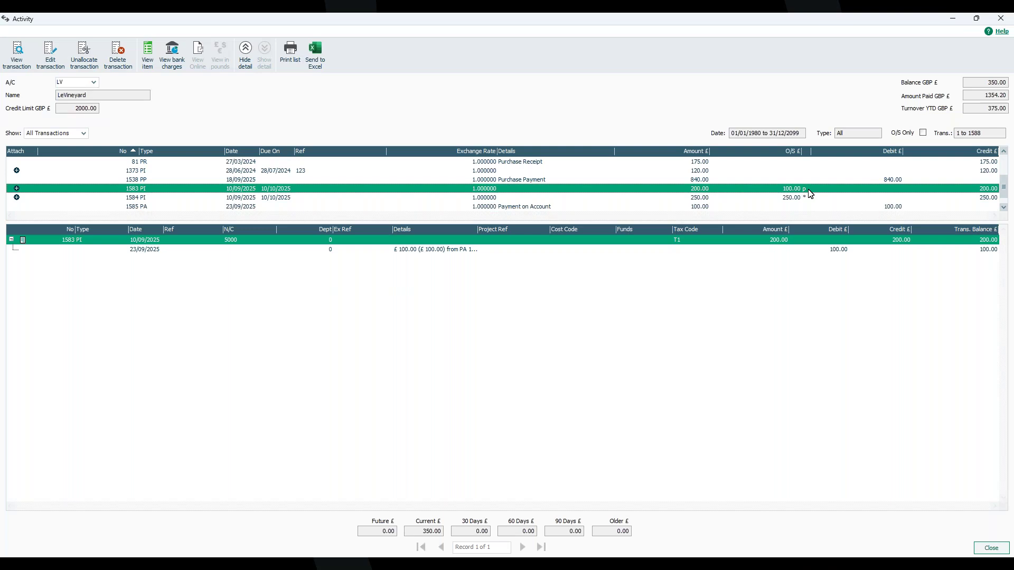
{"action": "left_click", "coordinate": [706, 198]}
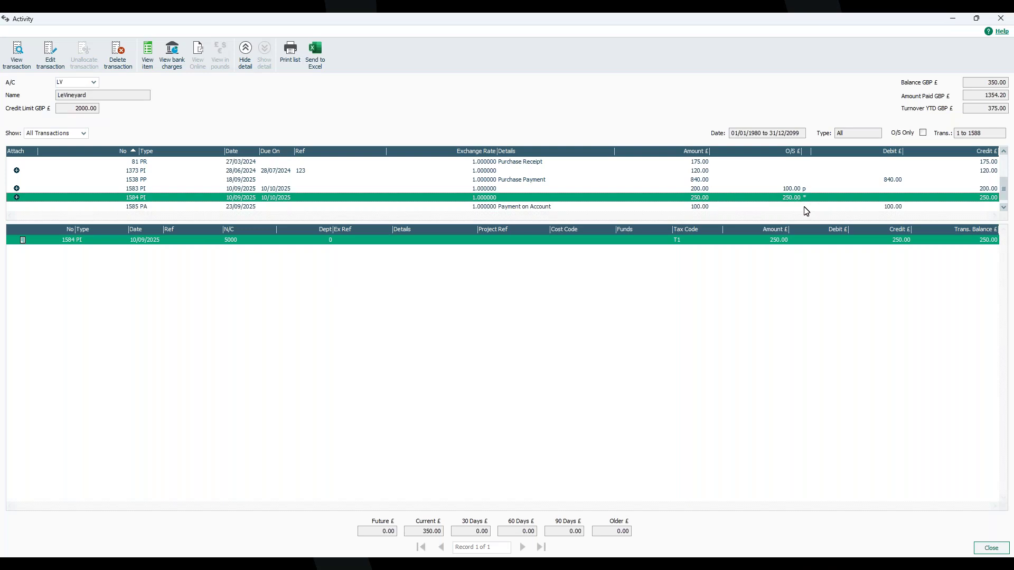
Unallocate LeVineyard's payment on account dated 23/09/2025, including all associated transactions.
{"action": "left_click", "coordinate": [510, 208]}
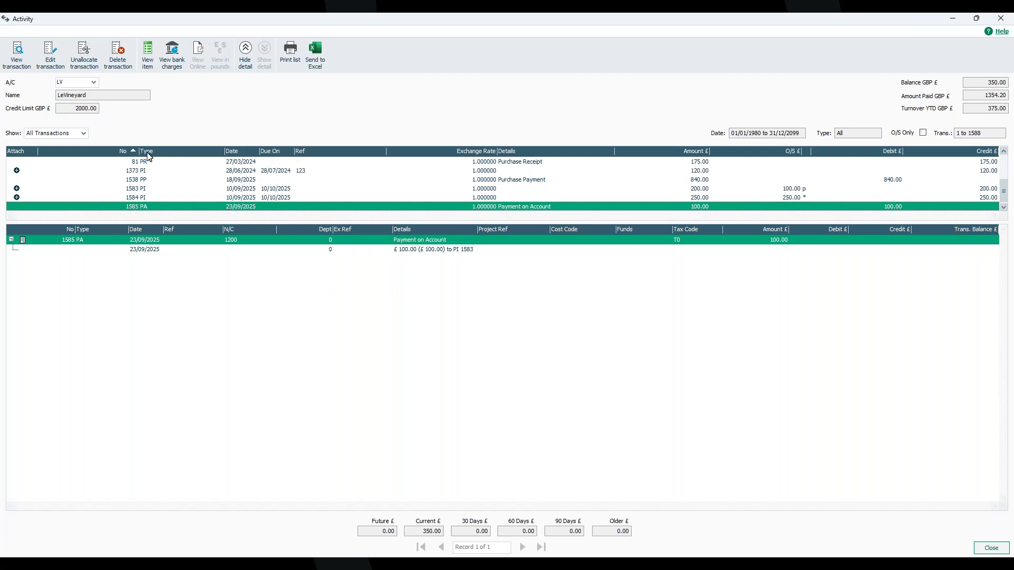
{"action": "left_click", "coordinate": [87, 55]}
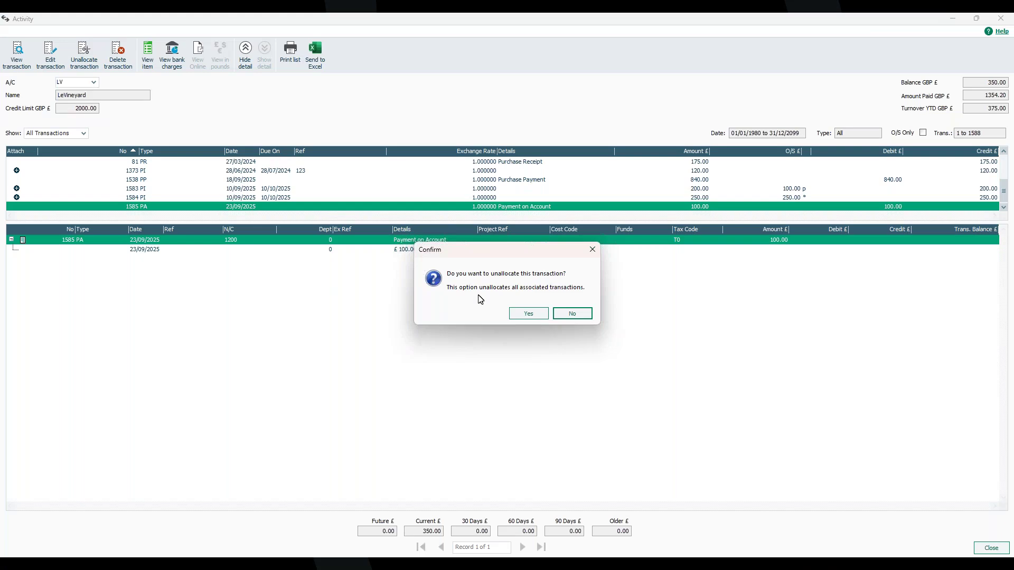
{"action": "left_click", "coordinate": [527, 314]}
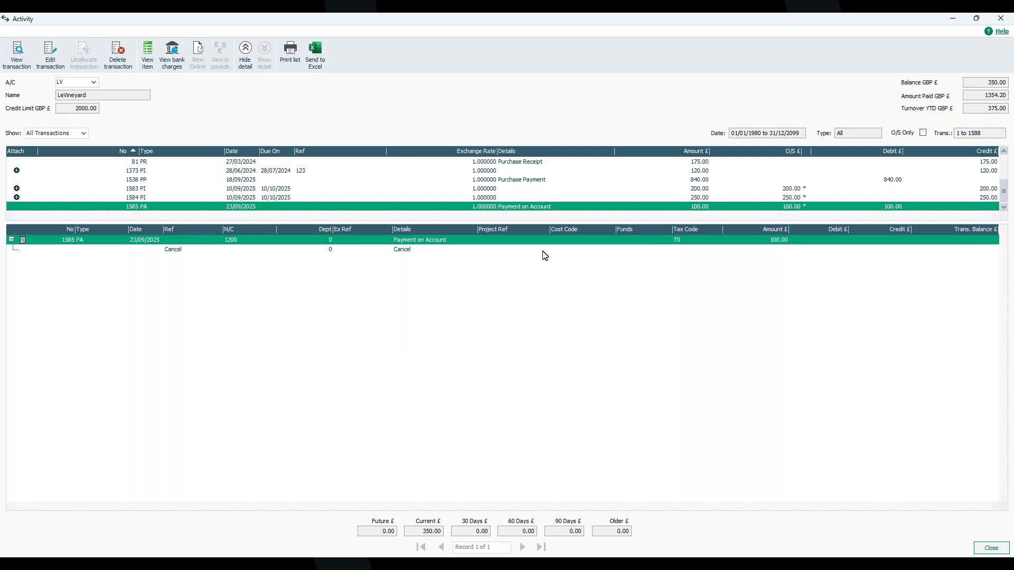
Examine the allocation lines under LeVineyard's payment on account and the 200.00 invoice, and close the activity.
{"action": "left_click", "coordinate": [410, 250]}
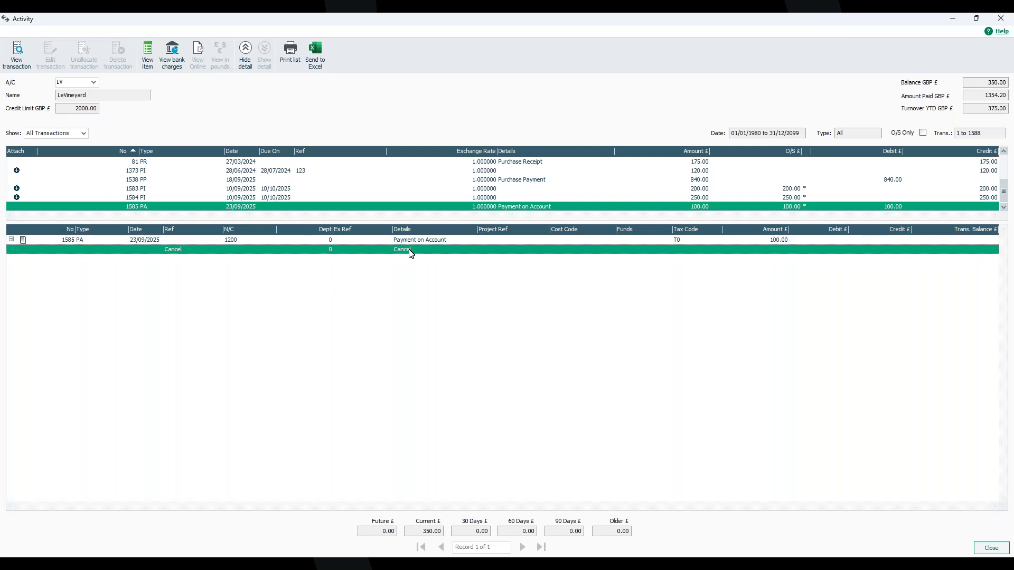
{"action": "key", "text": "Up"}
{"action": "left_click", "coordinate": [285, 189]}
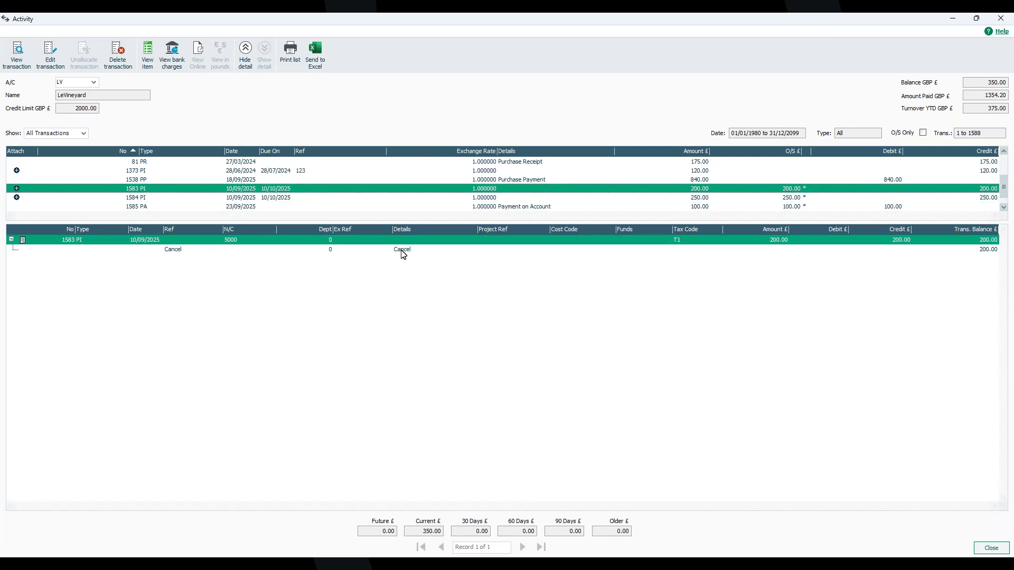
{"action": "left_click", "coordinate": [1002, 21]}
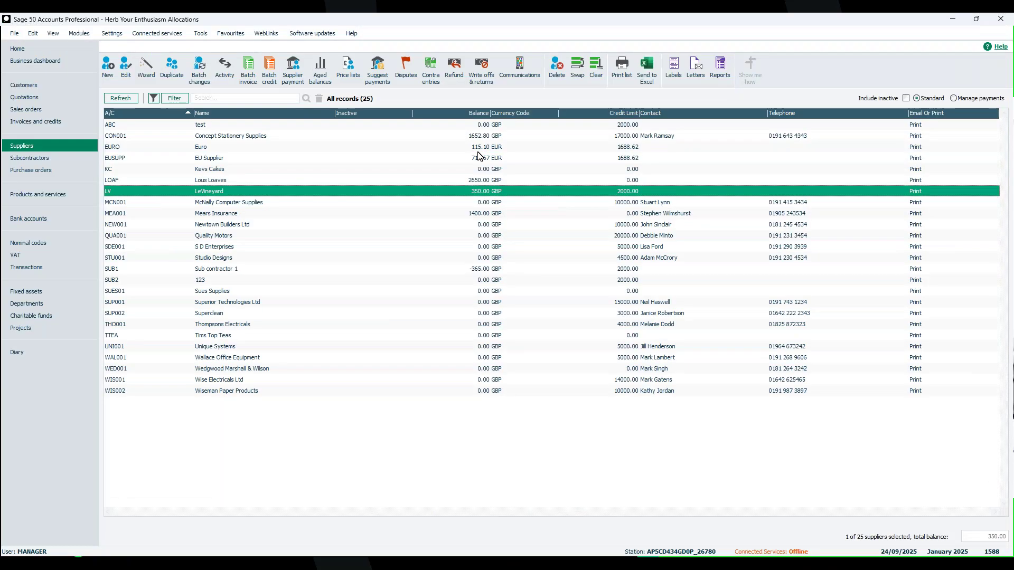
Start a new supplier payment from the Bank Current Account for supplier LeVineyard.
{"action": "left_click", "coordinate": [294, 74]}
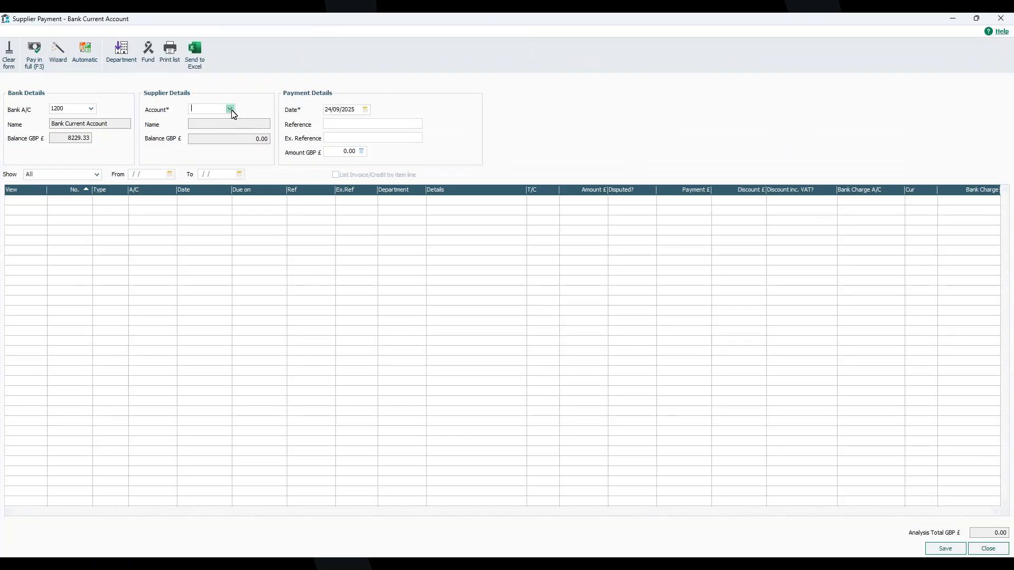
{"action": "left_click", "coordinate": [230, 110]}
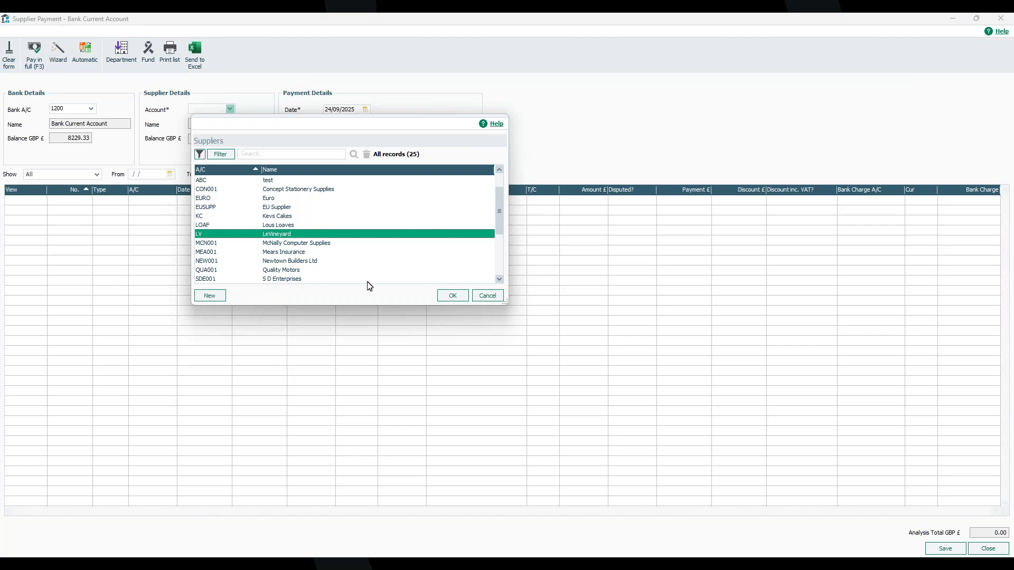
{"action": "left_click", "coordinate": [450, 296]}
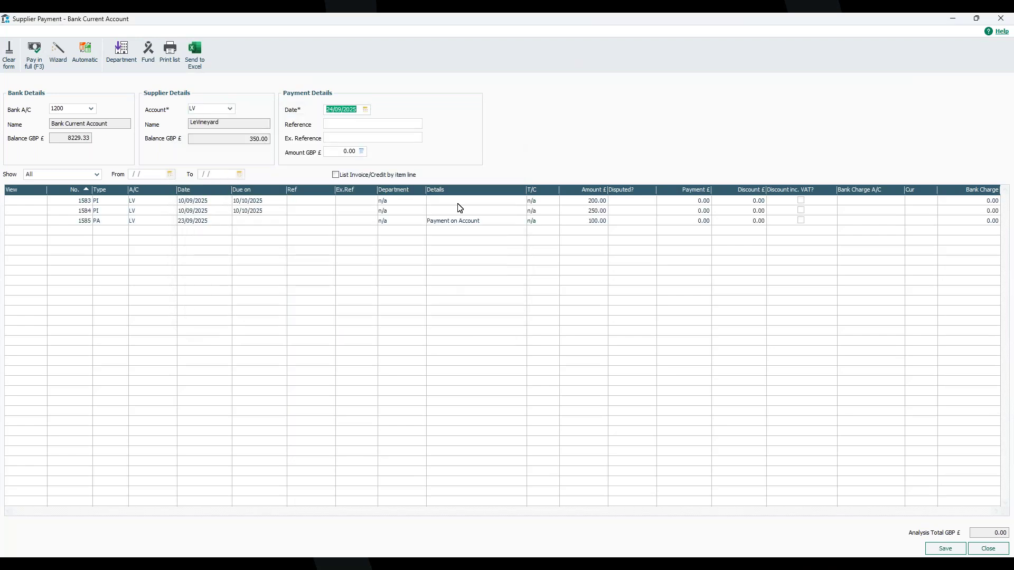
Allocate 100 from LeVineyard's payment on account to the 250.00 invoice and save the supplier payment.
{"action": "left_click", "coordinate": [685, 221]}
{"action": "type", "text": "1"}
{"action": "left_click", "coordinate": [682, 210]}
{"action": "type", "text": "100"}
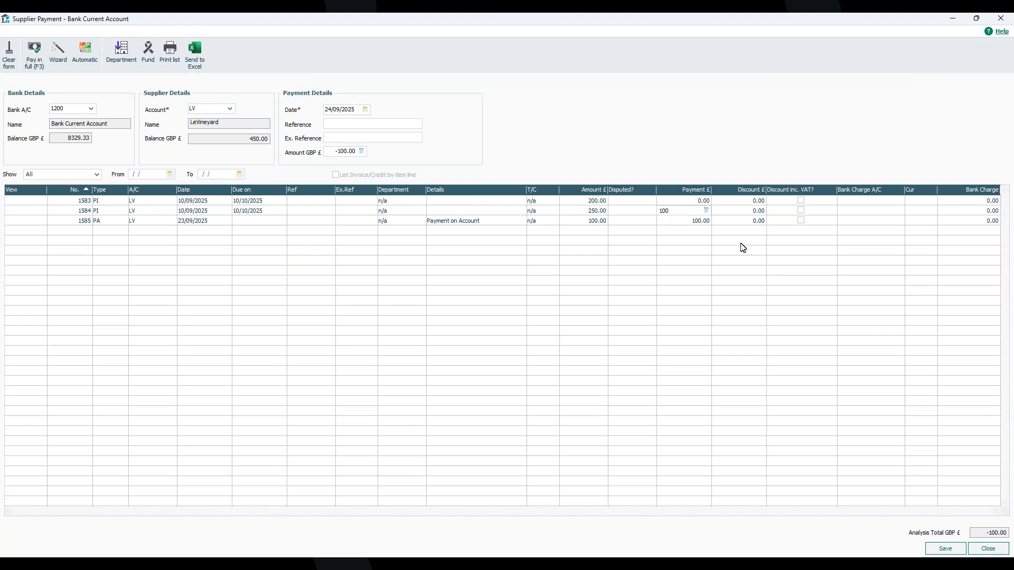
{"action": "key", "text": "Tab"}
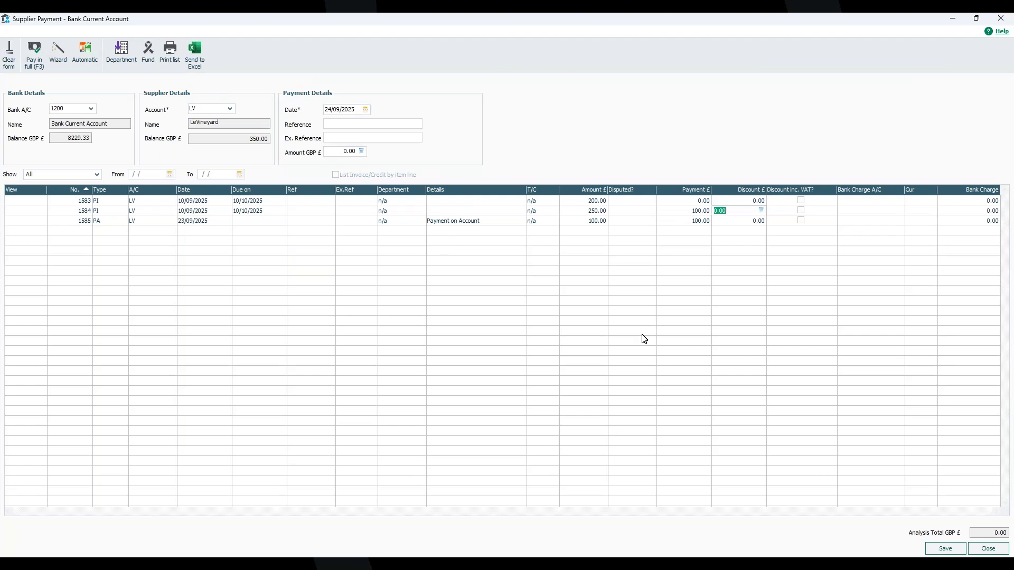
{"action": "left_click", "coordinate": [946, 551]}
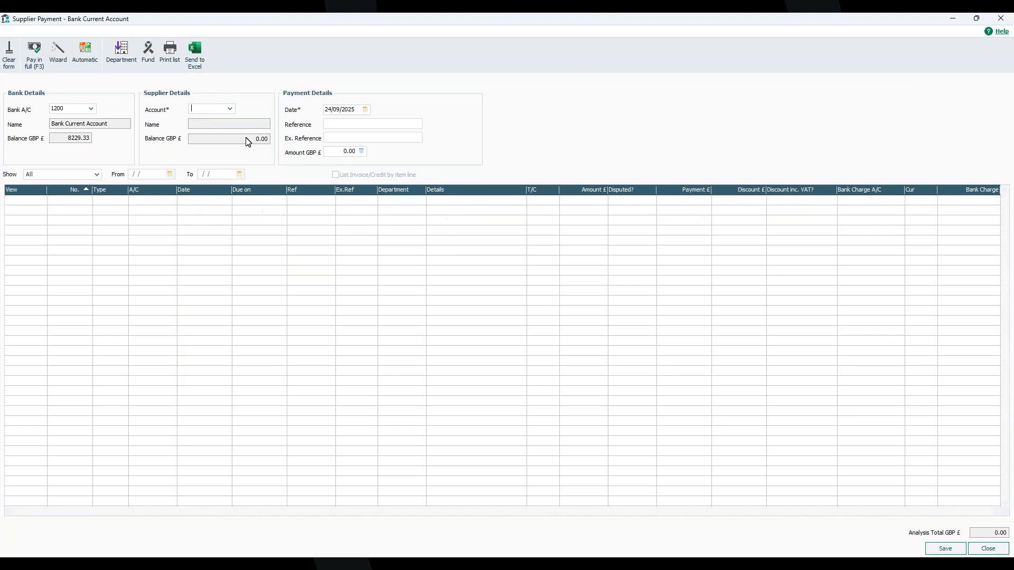
Check LeVineyard's remaining outstanding items in the supplier payment after reallocating, and exit without saving changes.
{"action": "left_click", "coordinate": [230, 108]}
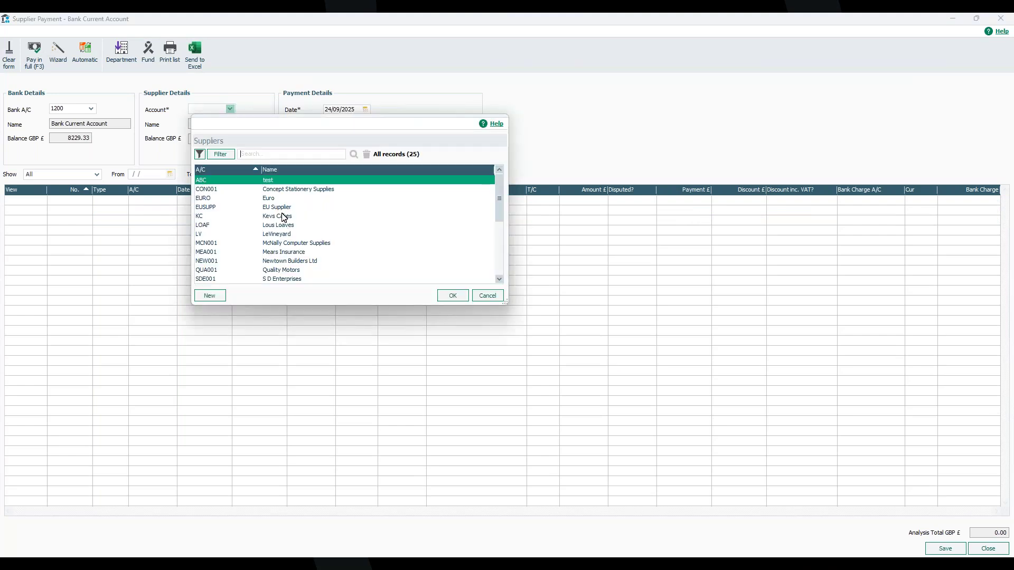
{"action": "left_click", "coordinate": [282, 235]}
{"action": "left_click", "coordinate": [453, 295]}
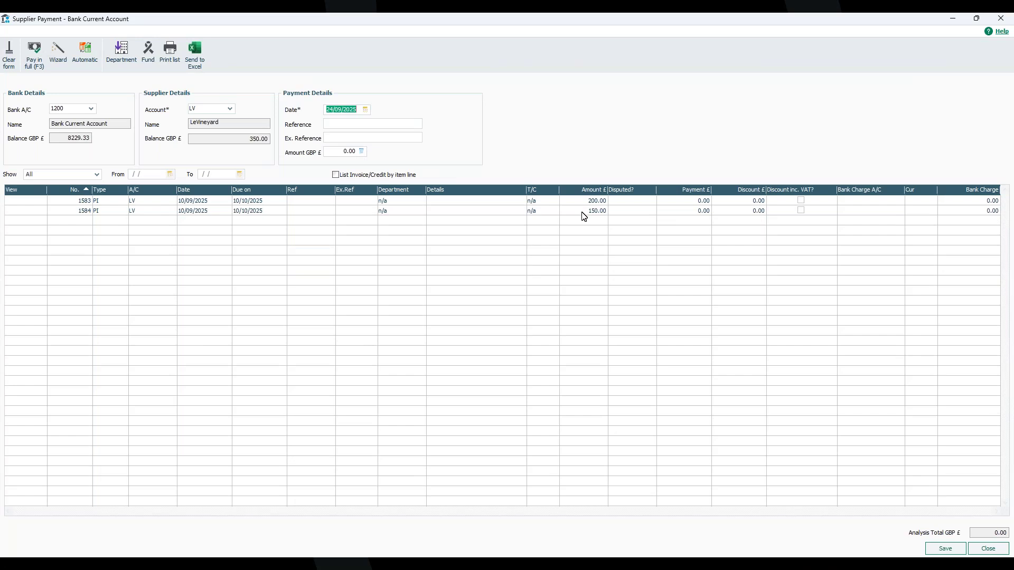
{"action": "left_click", "coordinate": [1002, 20]}
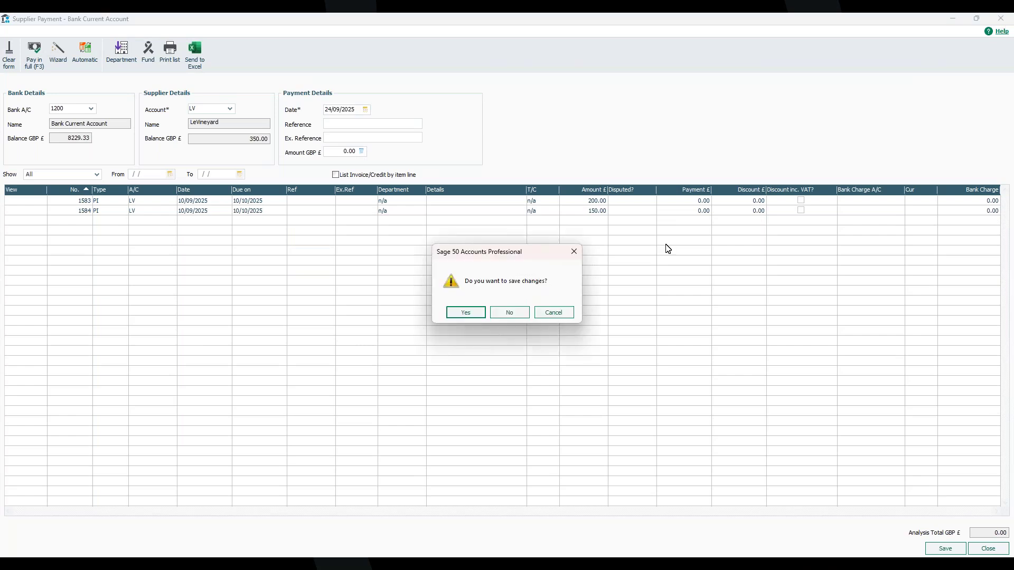
{"action": "left_click", "coordinate": [516, 313]}
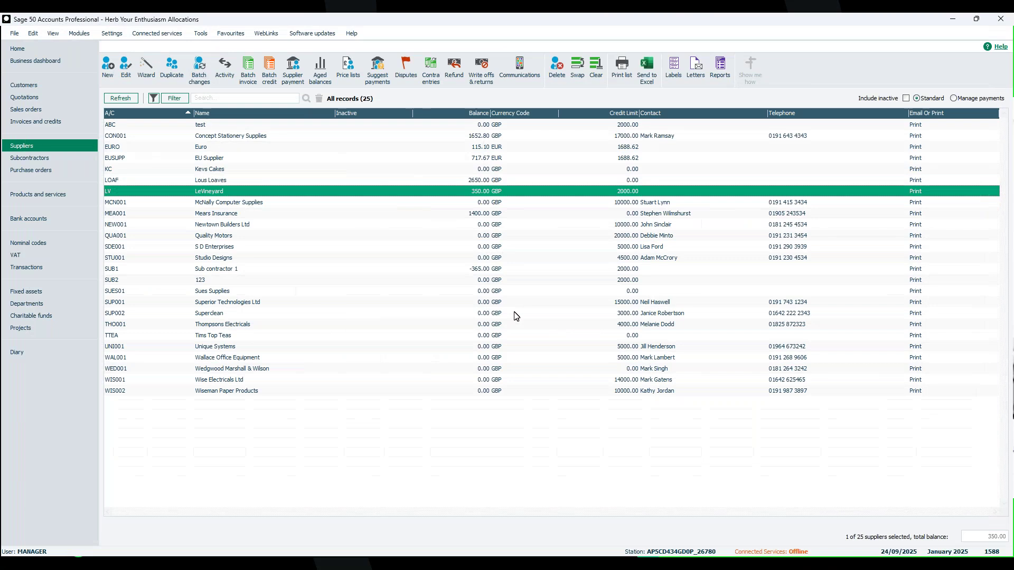
Examine supplier Kevs Cakes' September 2025 invoice and latest payment on account in the supplier activity, and close it.
{"action": "left_click", "coordinate": [220, 171]}
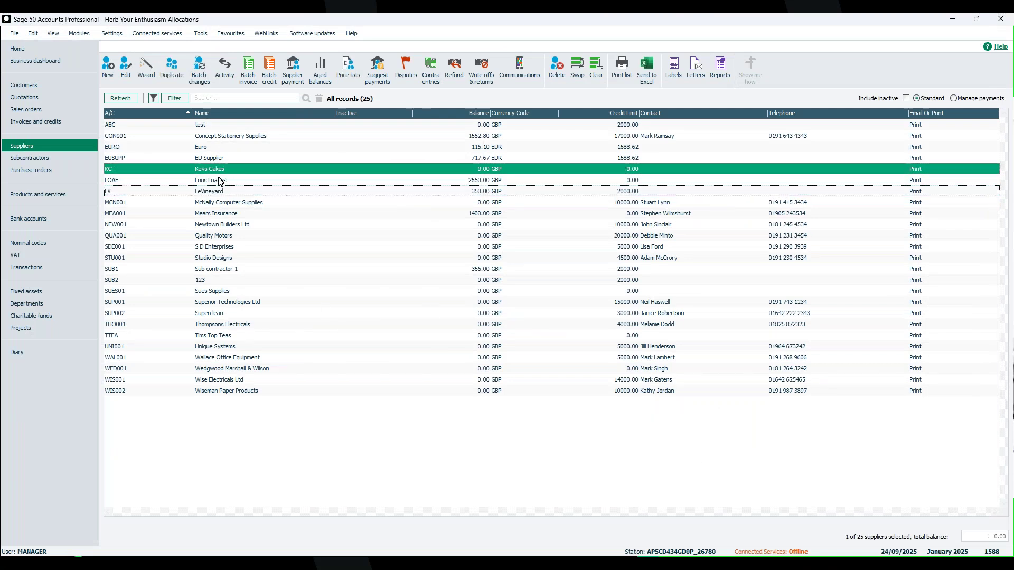
{"action": "left_click", "coordinate": [229, 81]}
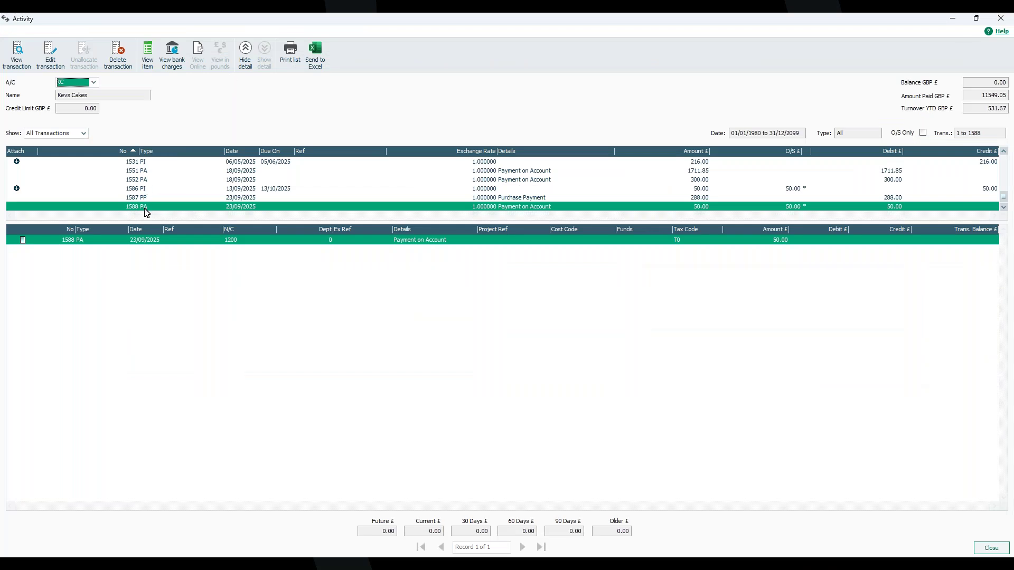
{"action": "left_click", "coordinate": [785, 210]}
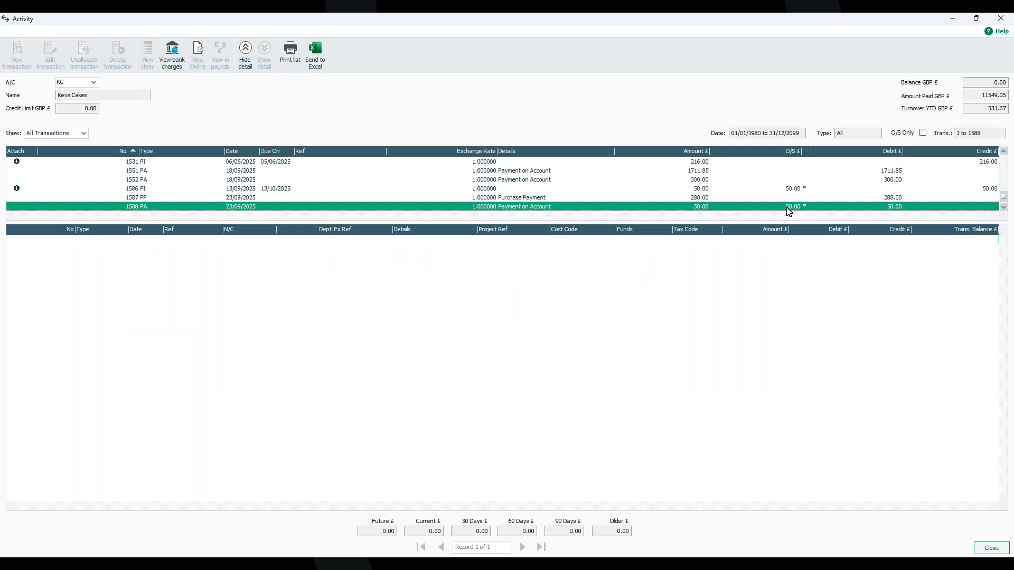
{"action": "left_click", "coordinate": [142, 189]}
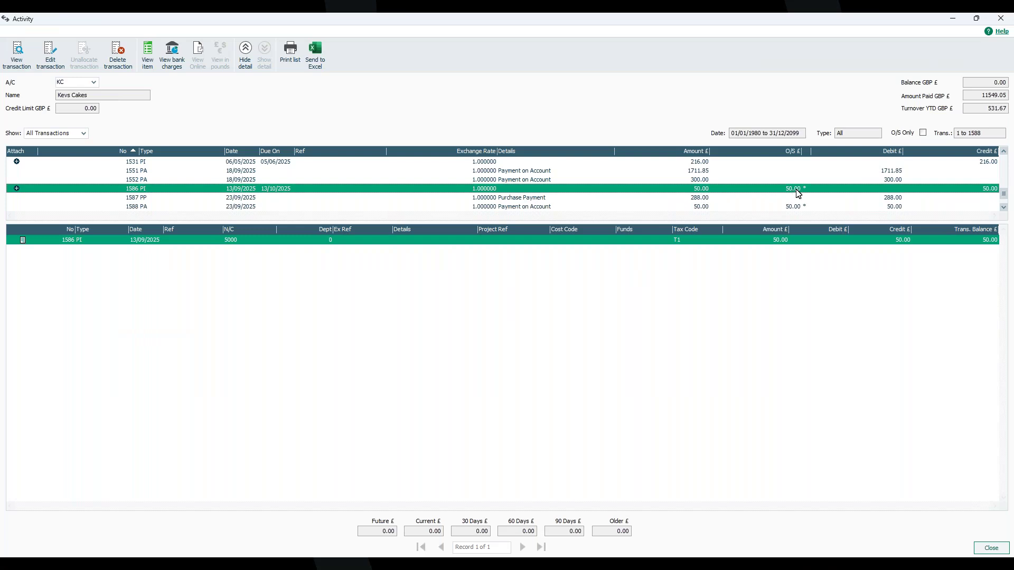
{"action": "left_click", "coordinate": [1000, 20]}
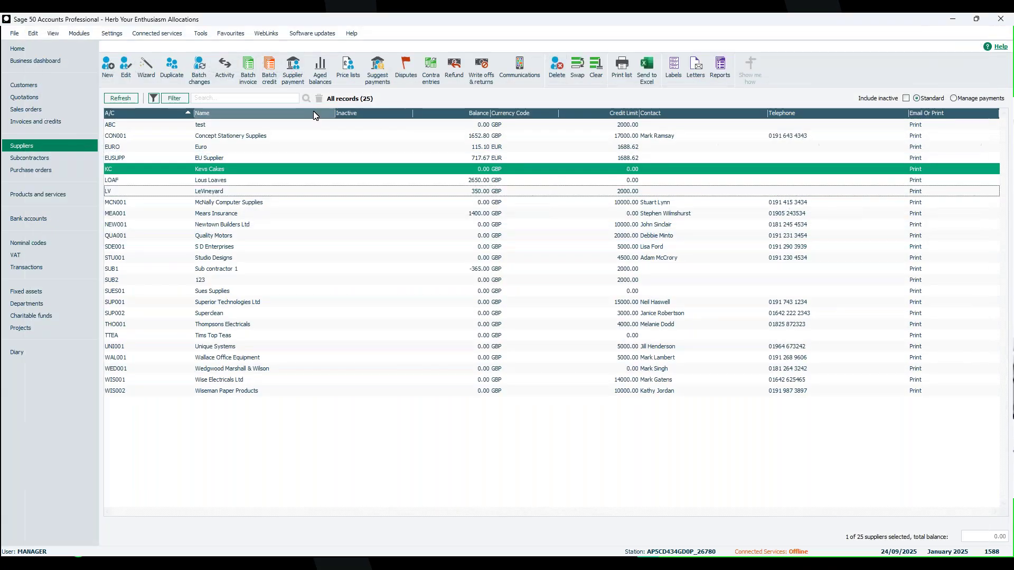
Start a supplier payment from the Bank Current Account for Kevs Cakes and select the payment on account line's payment amount.
{"action": "left_click", "coordinate": [293, 69]}
{"action": "left_click", "coordinate": [230, 109]}
{"action": "left_click", "coordinate": [270, 217]}
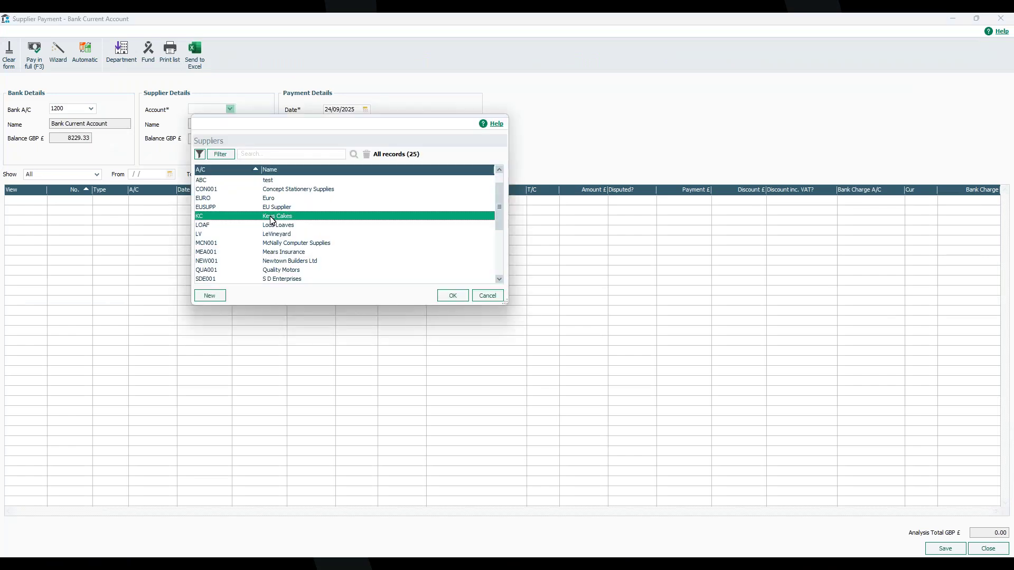
{"action": "left_click", "coordinate": [447, 295]}
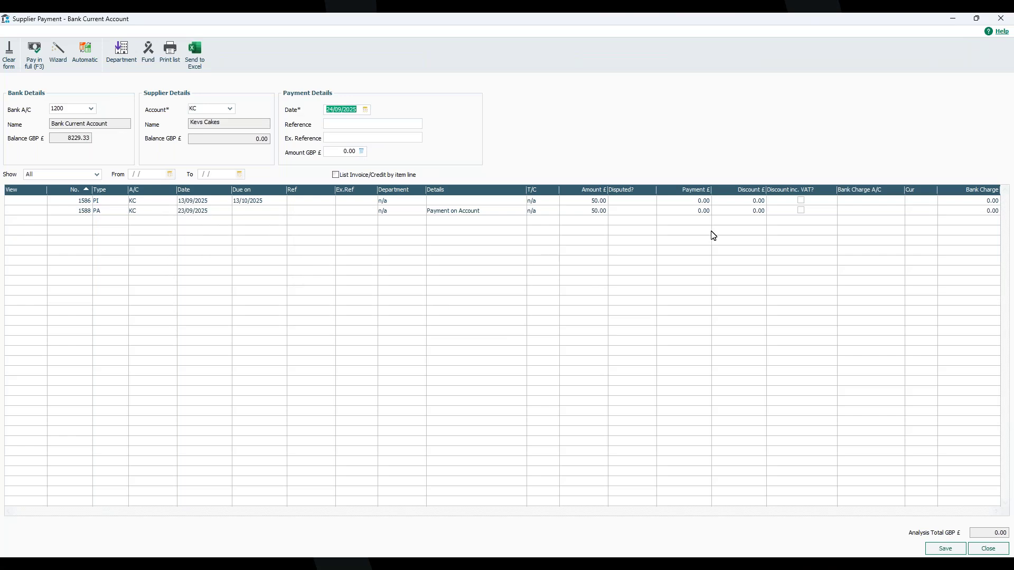
{"action": "left_click", "coordinate": [678, 212]}
Allocate Kevs Cakes' payments on account to invoices with the Payments and Receipts wizard, and save the supplier payment.
{"action": "left_click", "coordinate": [58, 62]}
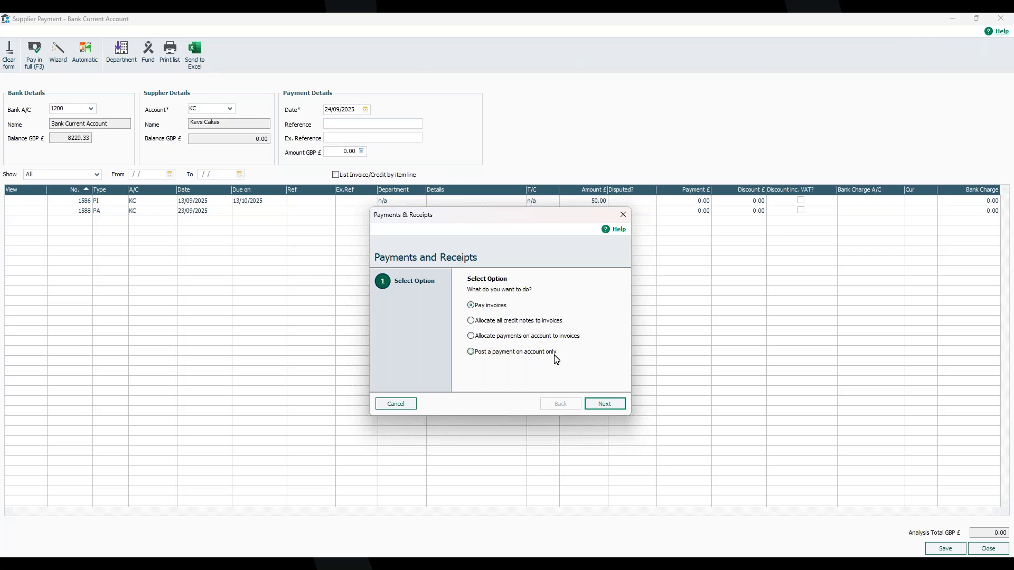
{"action": "left_click", "coordinate": [471, 336]}
{"action": "left_click", "coordinate": [614, 407]}
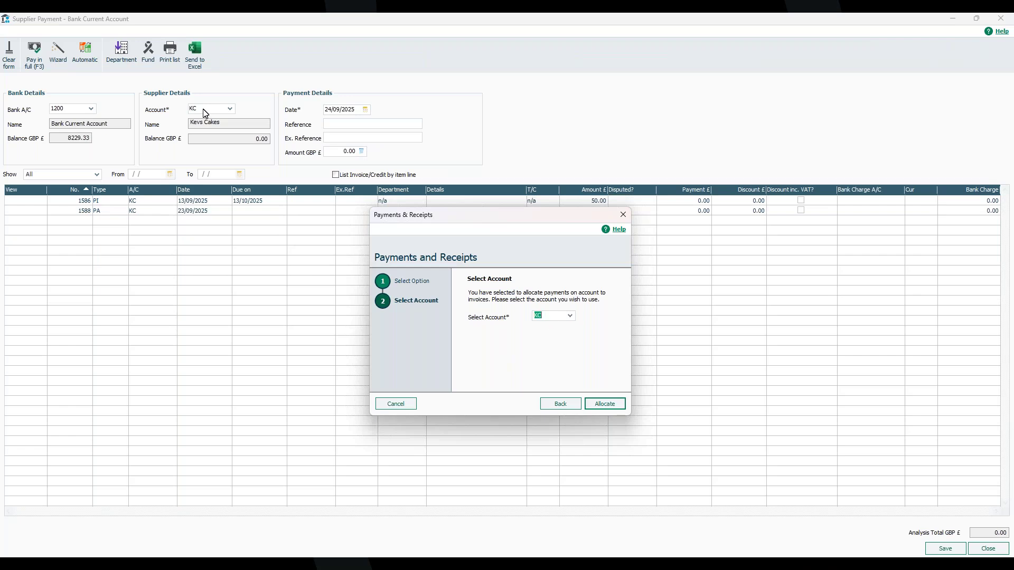
{"action": "left_click", "coordinate": [570, 316]}
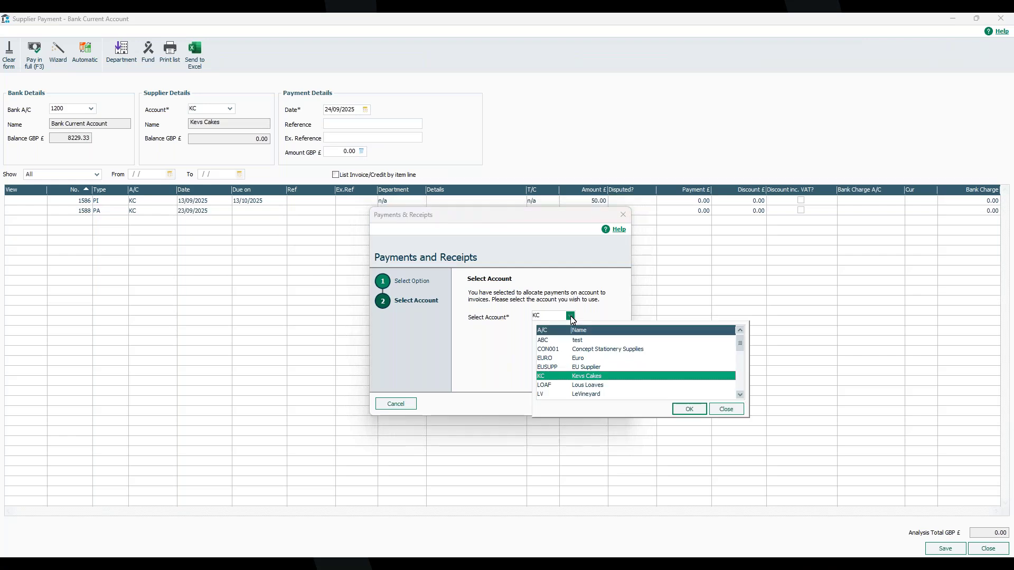
{"action": "left_click", "coordinate": [681, 409]}
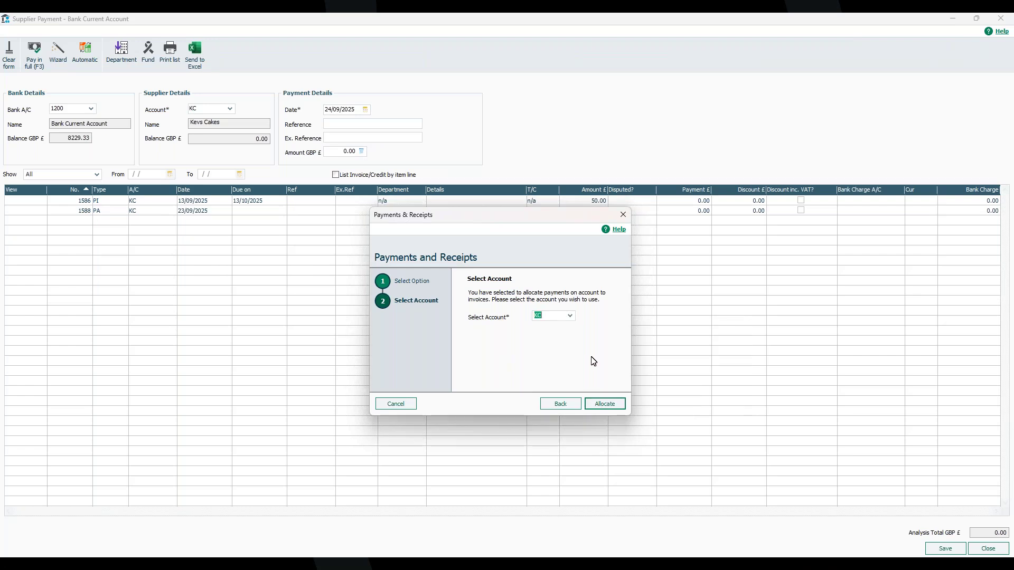
{"action": "left_click", "coordinate": [605, 404]}
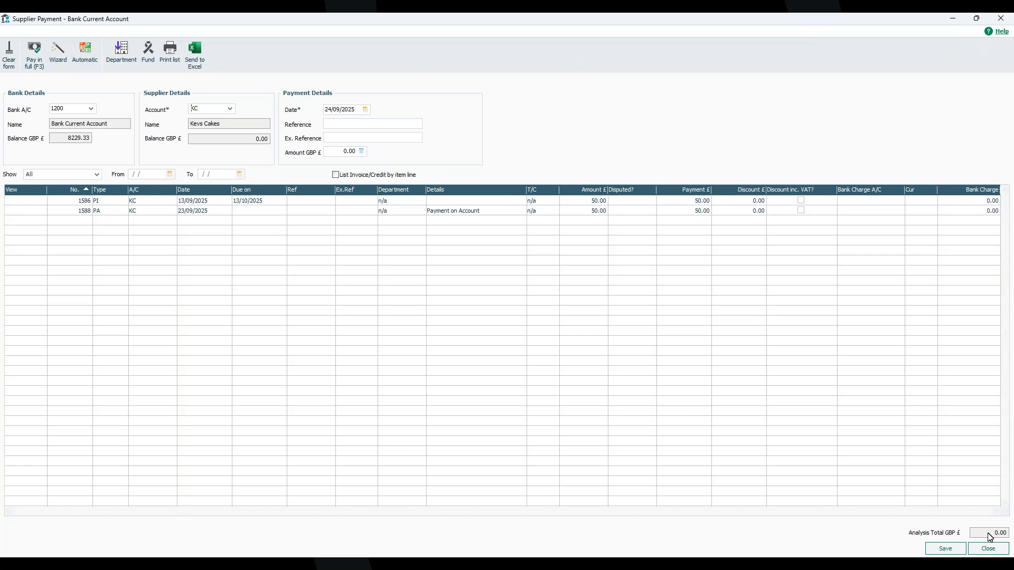
{"action": "left_click", "coordinate": [939, 551]}
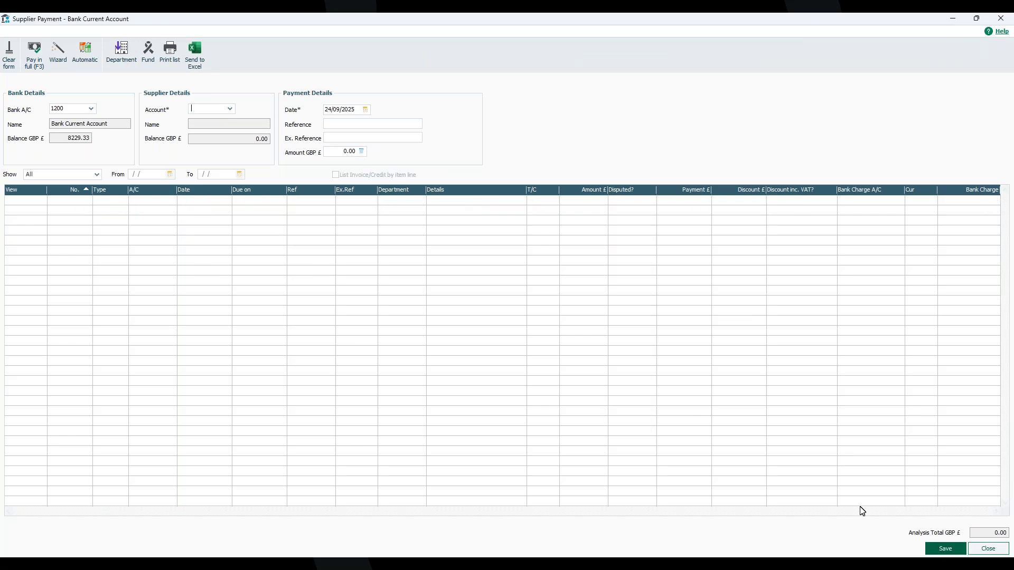
Check Kevs Cakes' remaining outstanding items in the supplier payment after the wizard allocation, and exit without saving changes.
{"action": "left_click", "coordinate": [230, 111]}
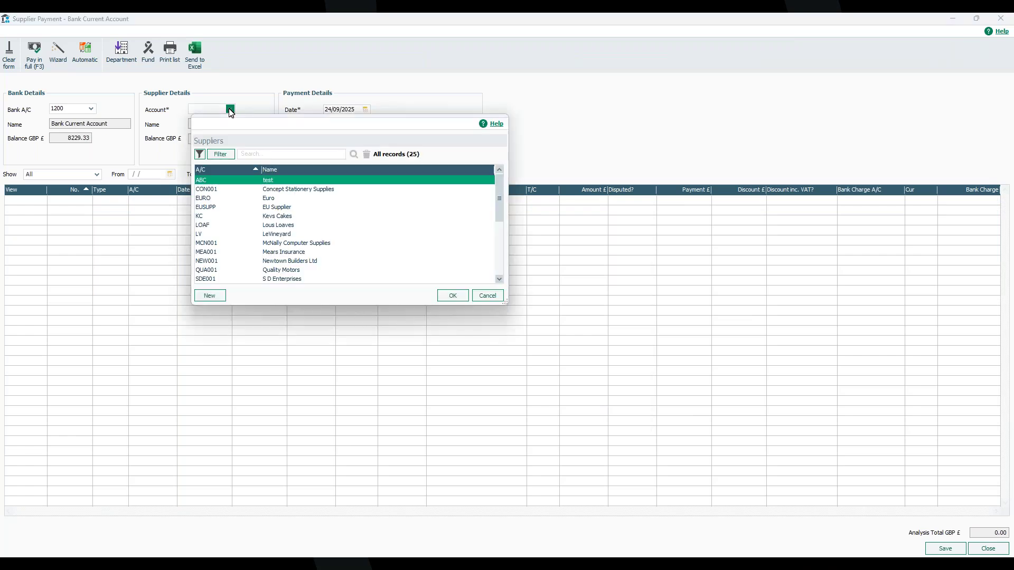
{"action": "left_click", "coordinate": [275, 217]}
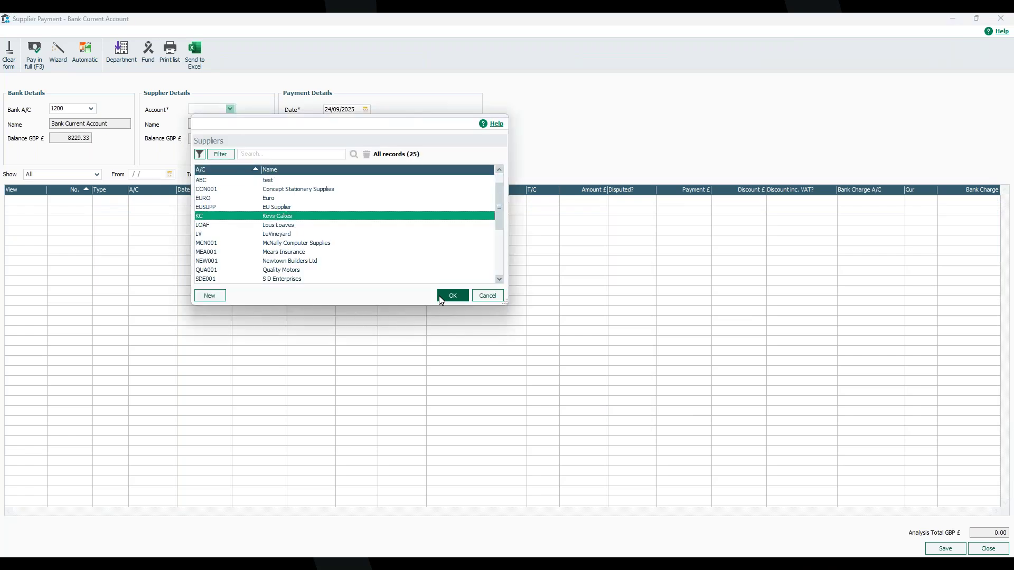
{"action": "left_click", "coordinate": [446, 296]}
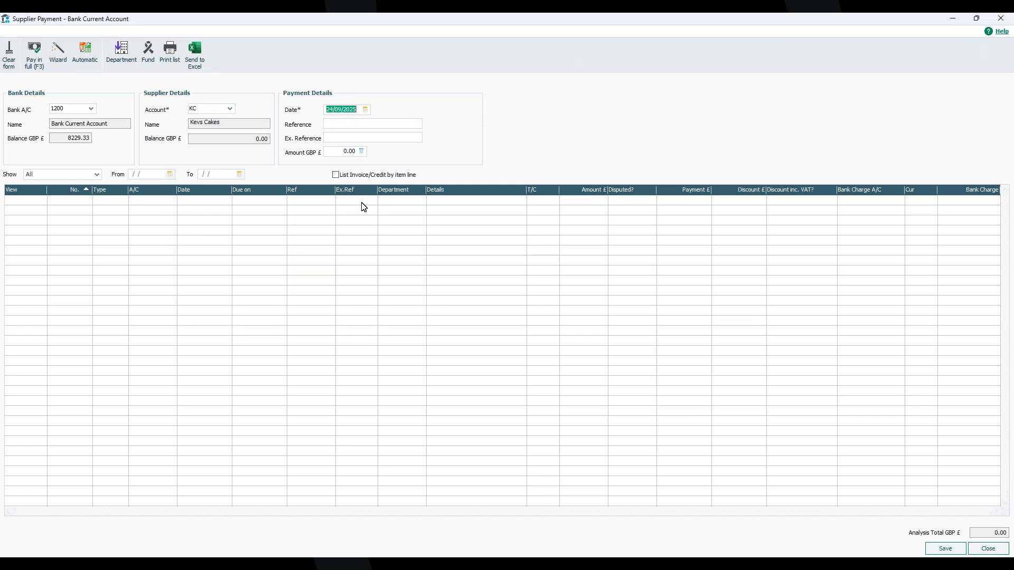
{"action": "left_click", "coordinate": [1000, 19]}
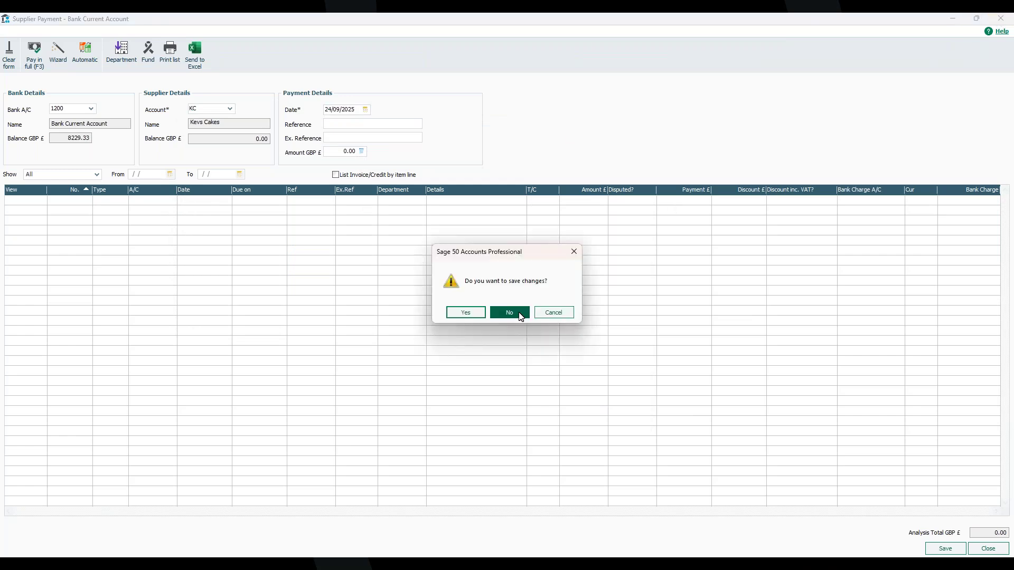
{"action": "left_click", "coordinate": [520, 315]}
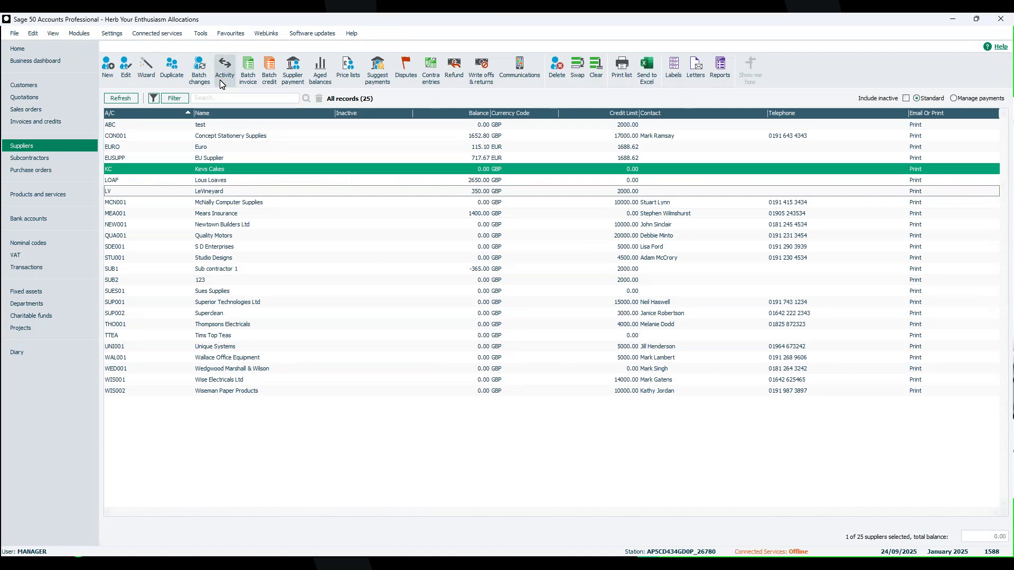
Sort the transactions list by ascending transaction number and select sales invoice 1579 near the end of the list.
{"action": "left_click", "coordinate": [35, 268]}
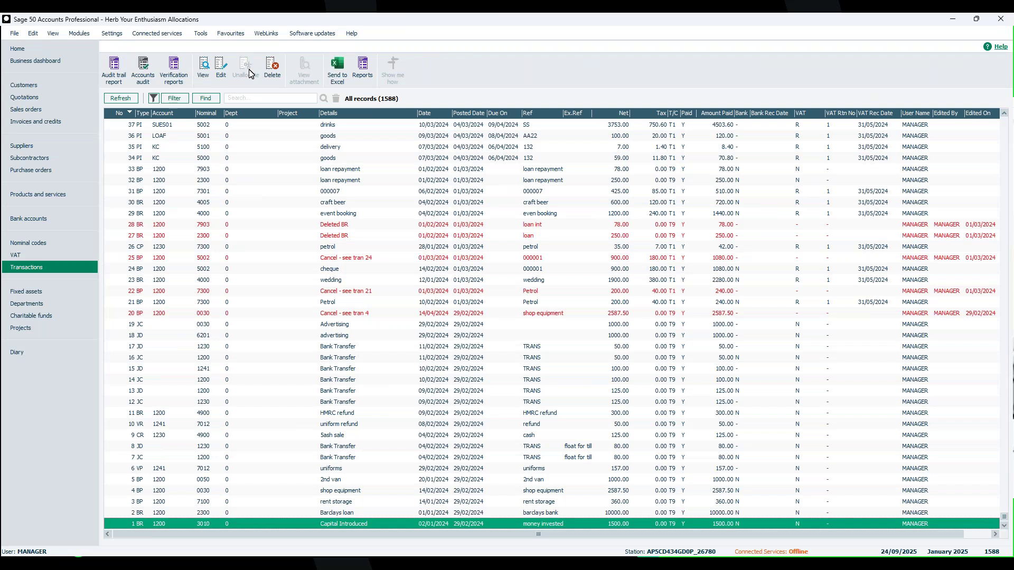
{"action": "left_click", "coordinate": [118, 113]}
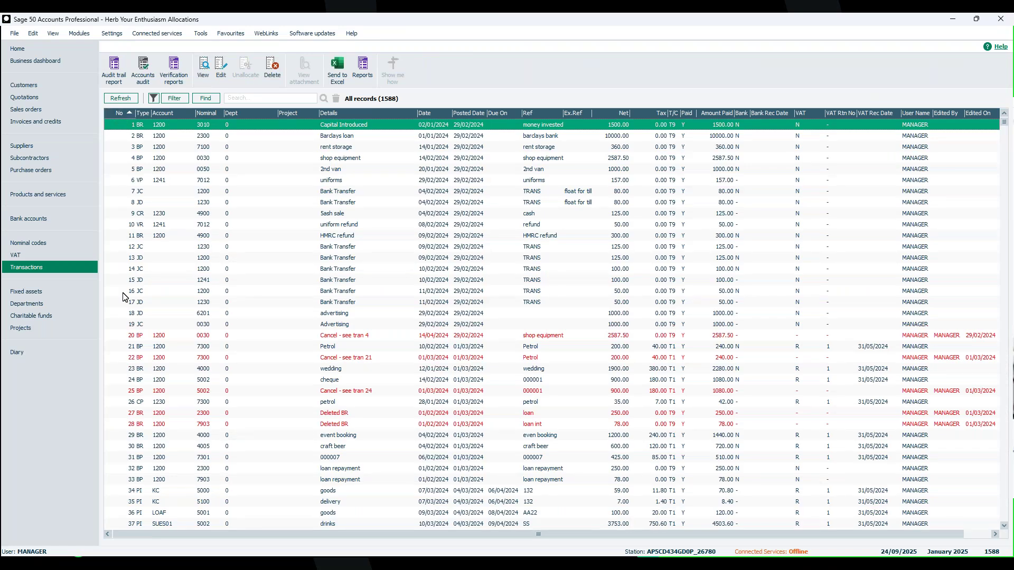
{"action": "left_click_drag", "start_coordinate": [1004, 125], "coordinate": [1008, 535]}
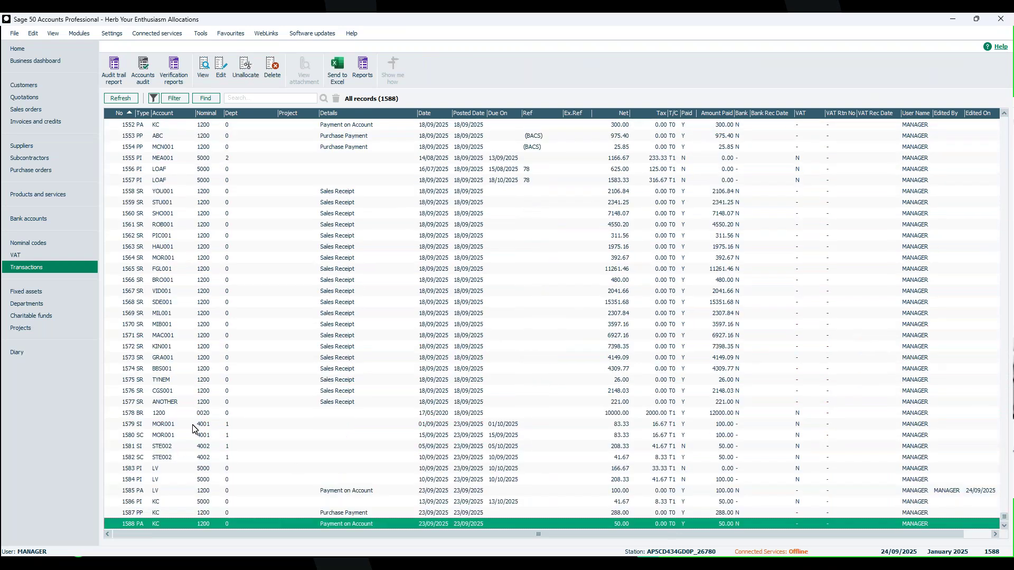
{"action": "left_click", "coordinate": [195, 428]}
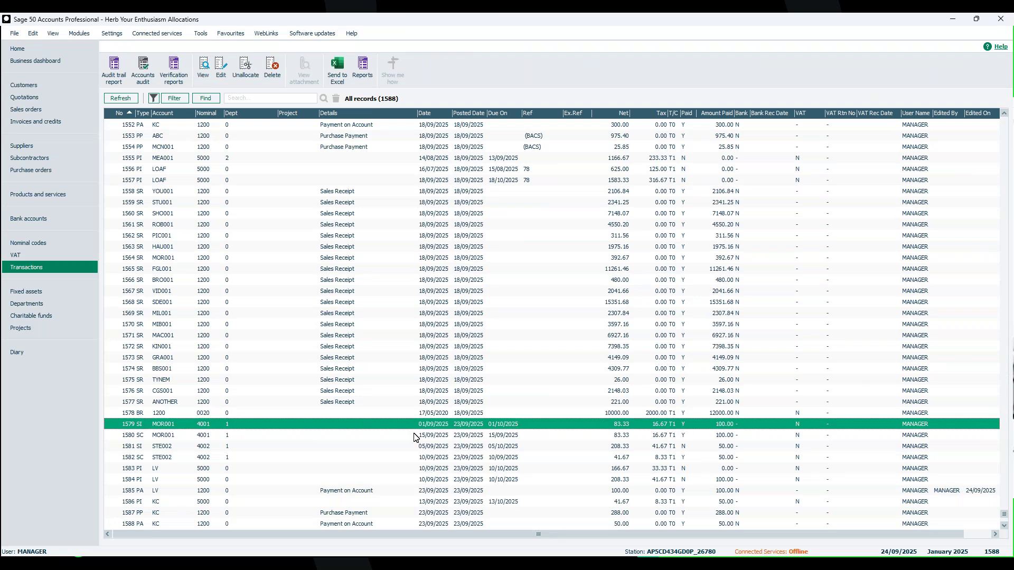
Examine the item line of sales invoice 1579 and the details of its credit note allocation, and close all its windows without saving.
{"action": "double_click", "coordinate": [303, 425]}
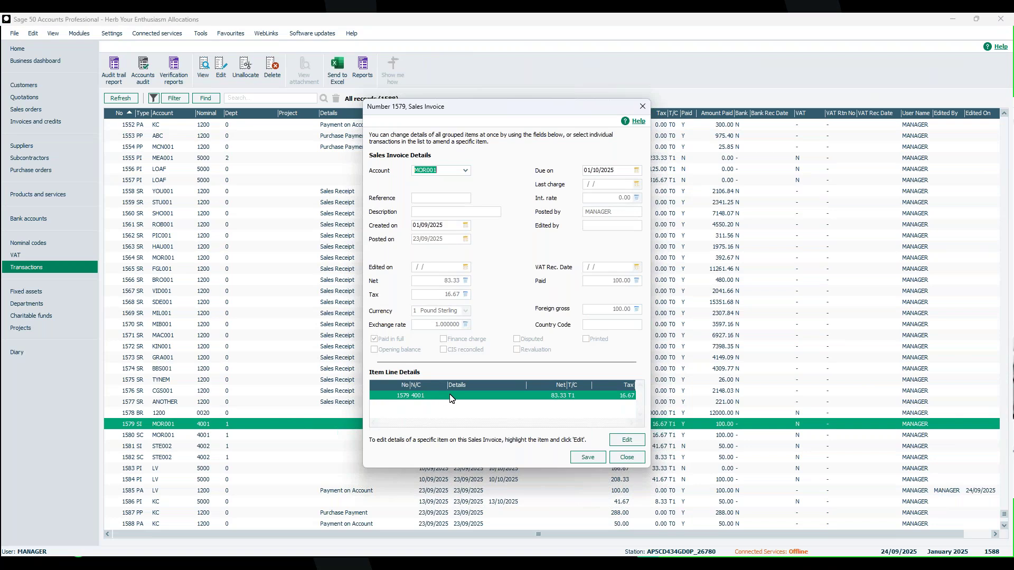
{"action": "left_click", "coordinate": [629, 441]}
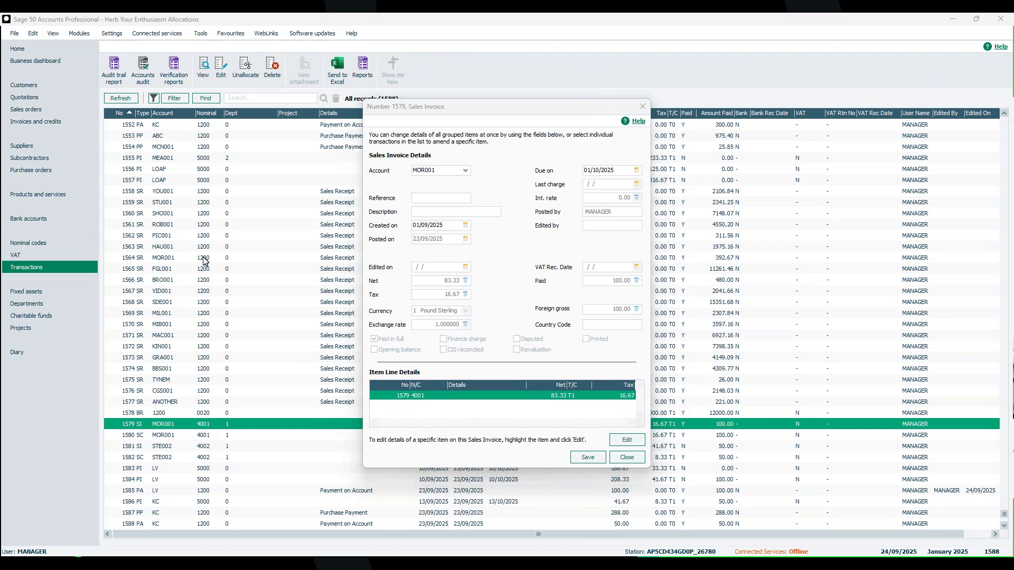
{"action": "left_click_drag", "start_coordinate": [16, 206], "coordinate": [499, 129]}
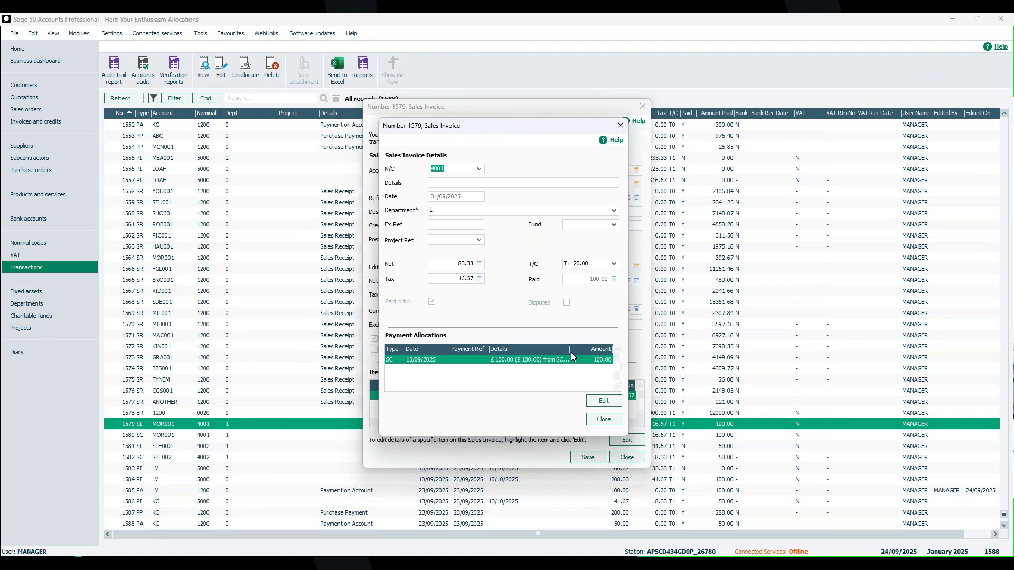
{"action": "left_click", "coordinate": [604, 403]}
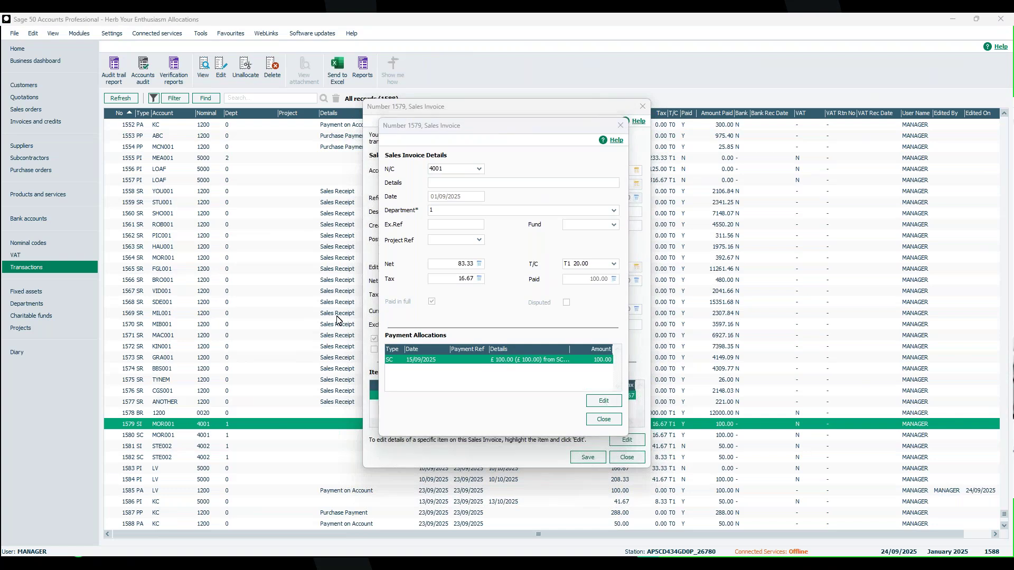
{"action": "left_click_drag", "start_coordinate": [116, 207], "coordinate": [537, 158]}
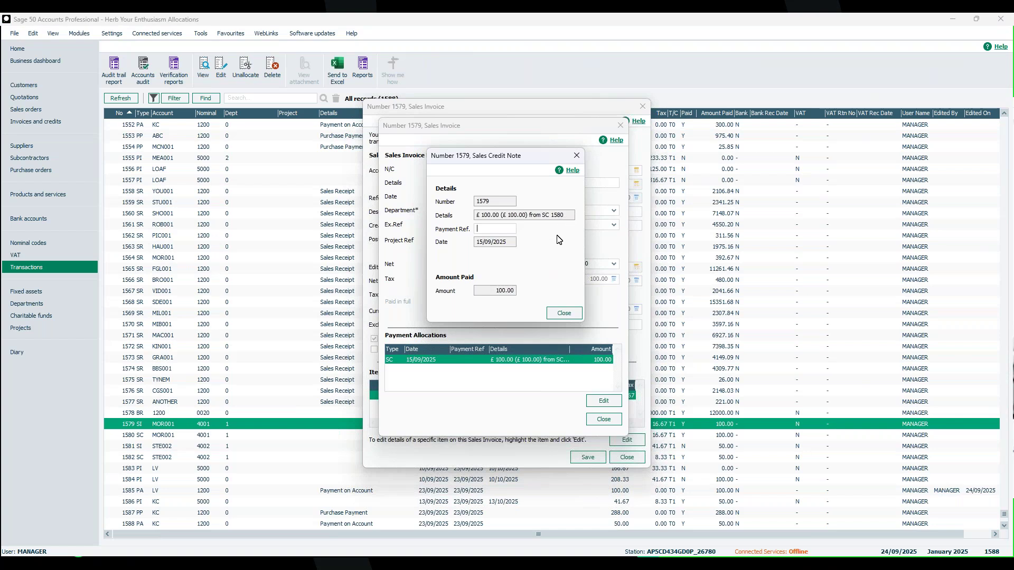
{"action": "left_click", "coordinate": [563, 314]}
{"action": "left_click", "coordinate": [604, 419]}
{"action": "left_click", "coordinate": [625, 457]}
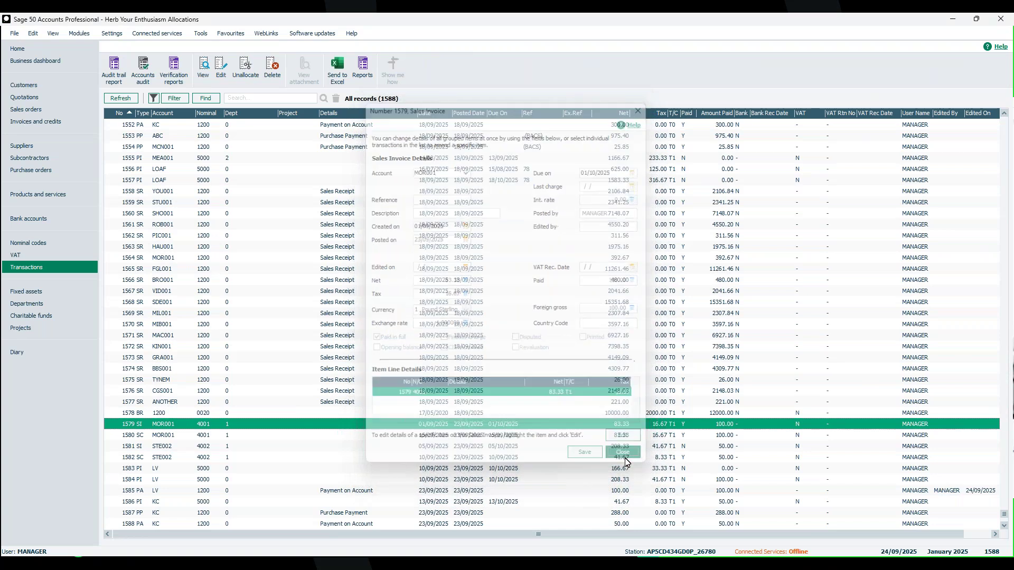